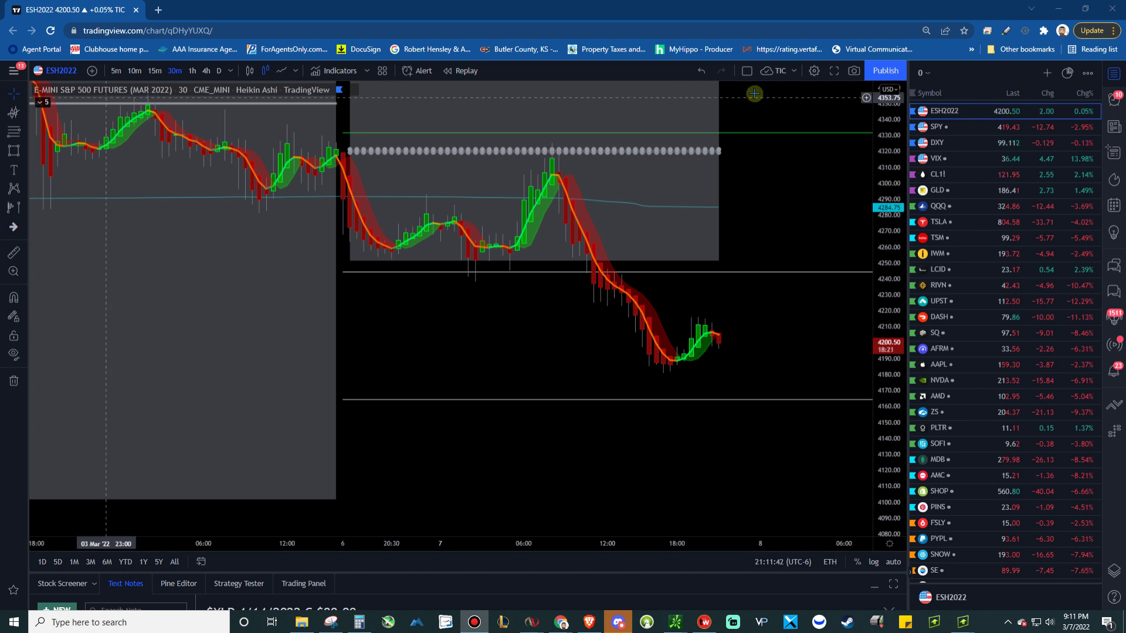
Step: Switch the chart to TSLA, stretch its price scale taller, and bring up the TSLA GEX image
{"action": "left_click", "coordinate": [970, 237]}
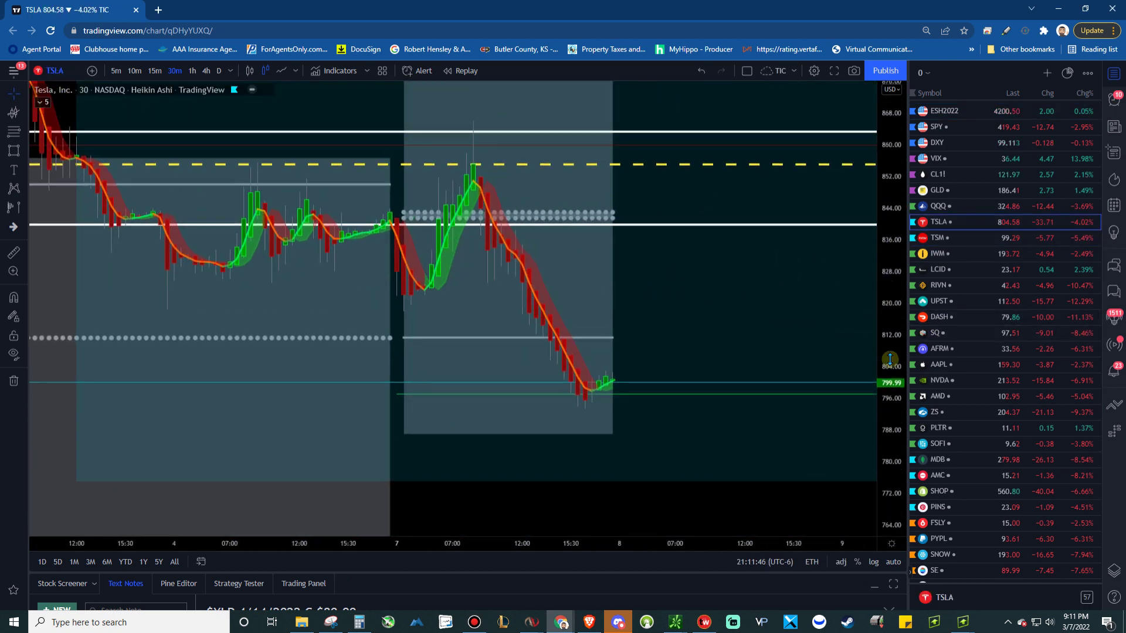
{"action": "left_click_drag", "start_coordinate": [890, 359], "coordinate": [768, 501]}
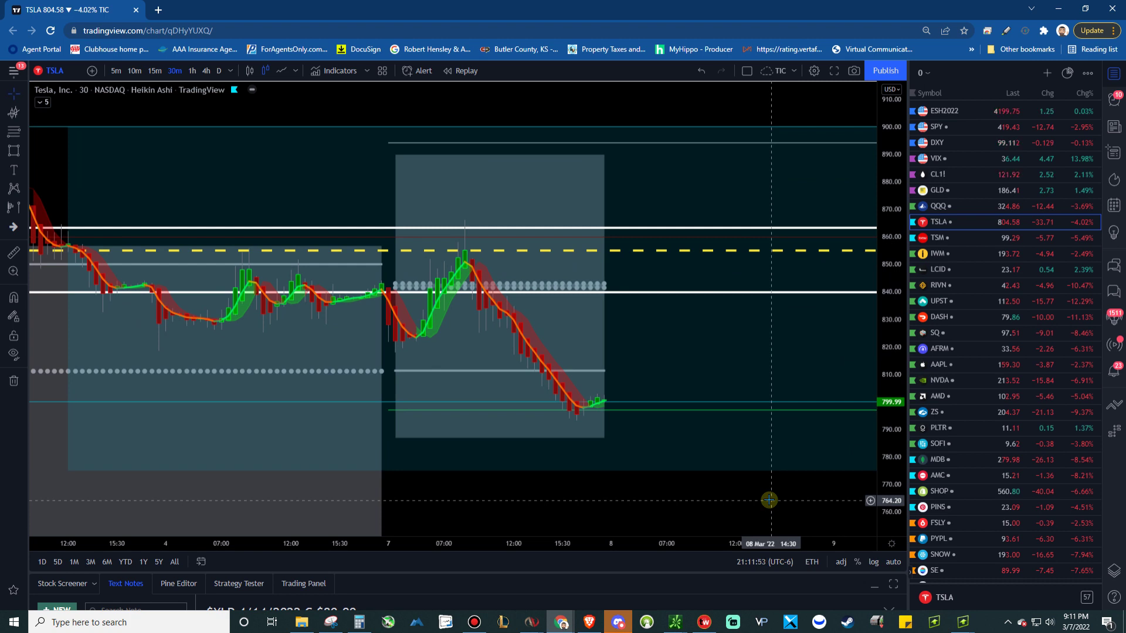
{"action": "left_click", "coordinate": [589, 622]}
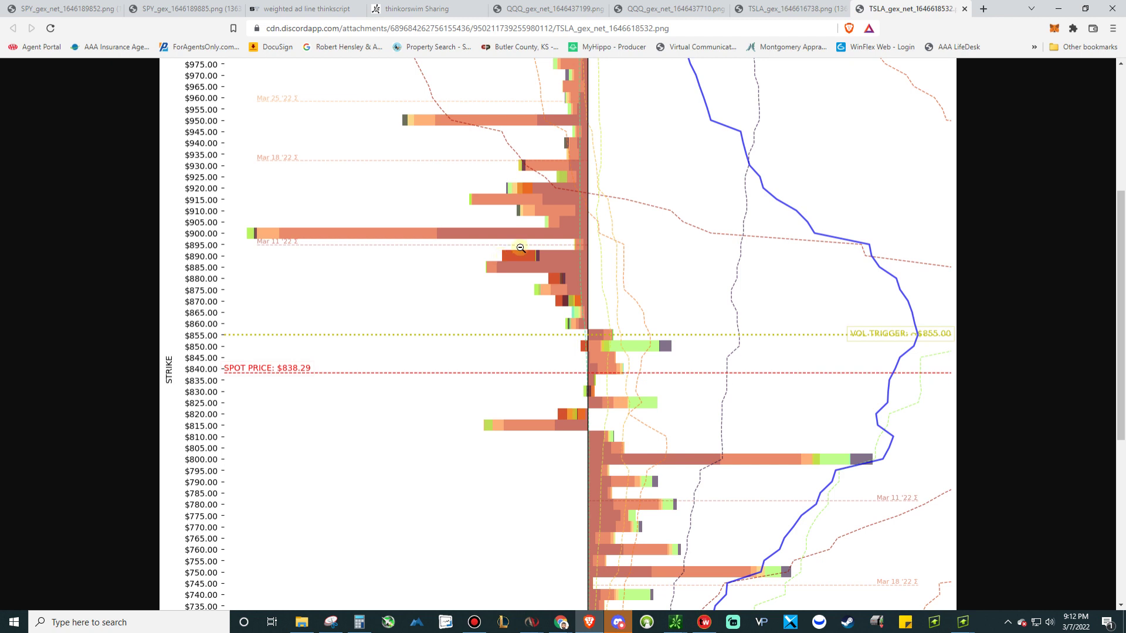
Step: Bring the TradingView TSLA 30-minute chart back to the front and shift it slightly left
{"action": "mouse_move", "coordinate": [564, 625]}
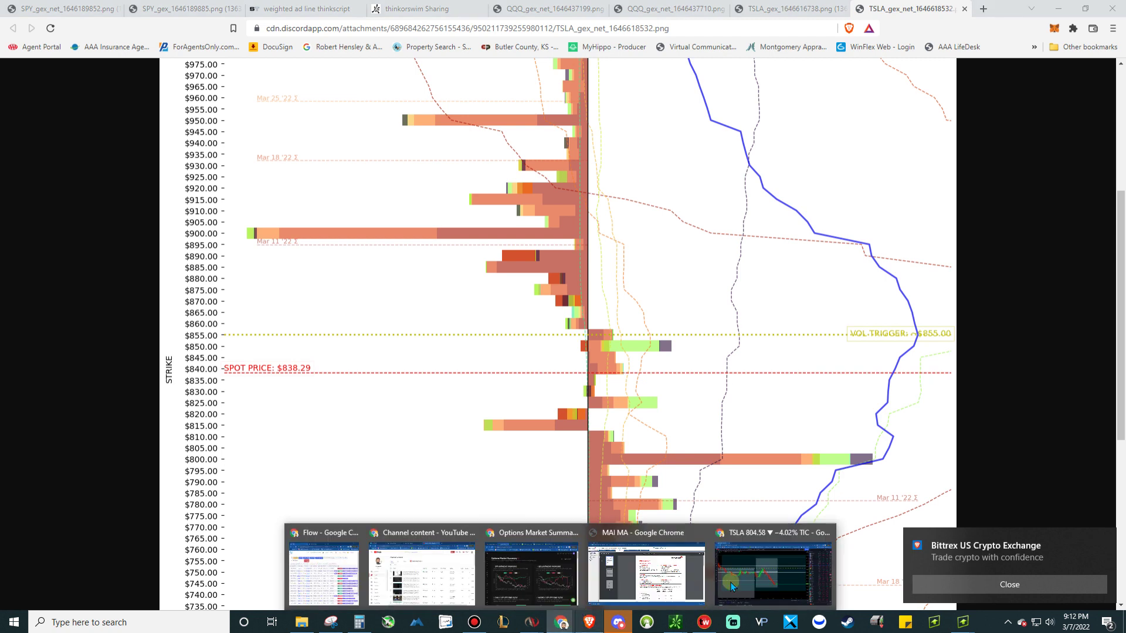
{"action": "left_click", "coordinate": [774, 565]}
{"action": "left_click_drag", "start_coordinate": [711, 457], "coordinate": [697, 464]}
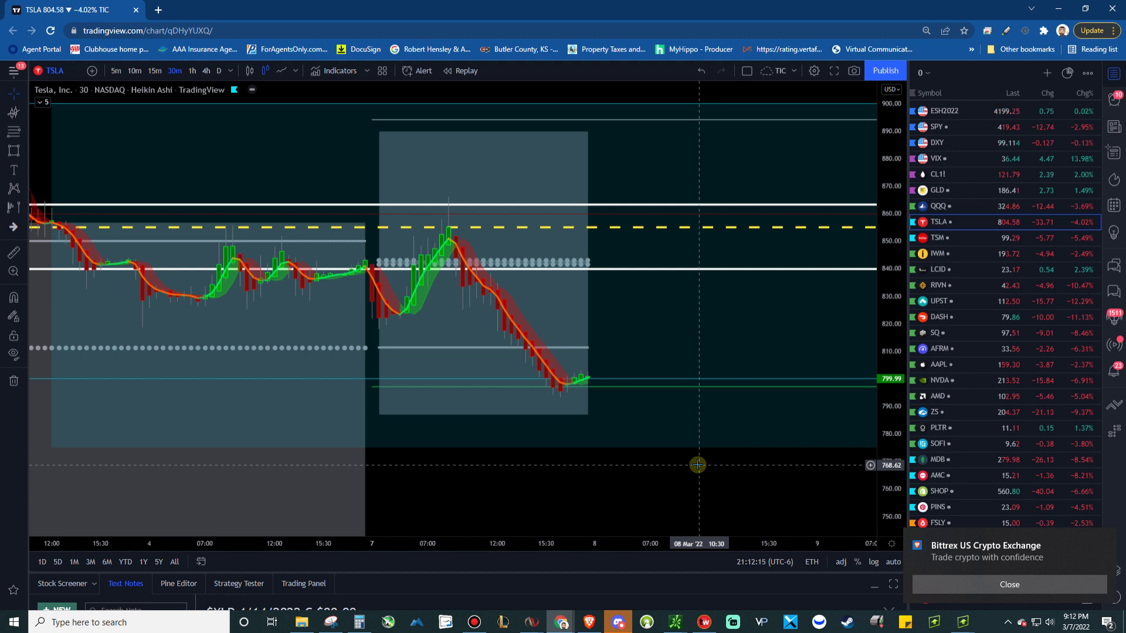
Step: Hide the MTF OCR indicator from the legend, then pan to view the 864, 855 and 840 levels
{"action": "left_click", "coordinate": [41, 102]}
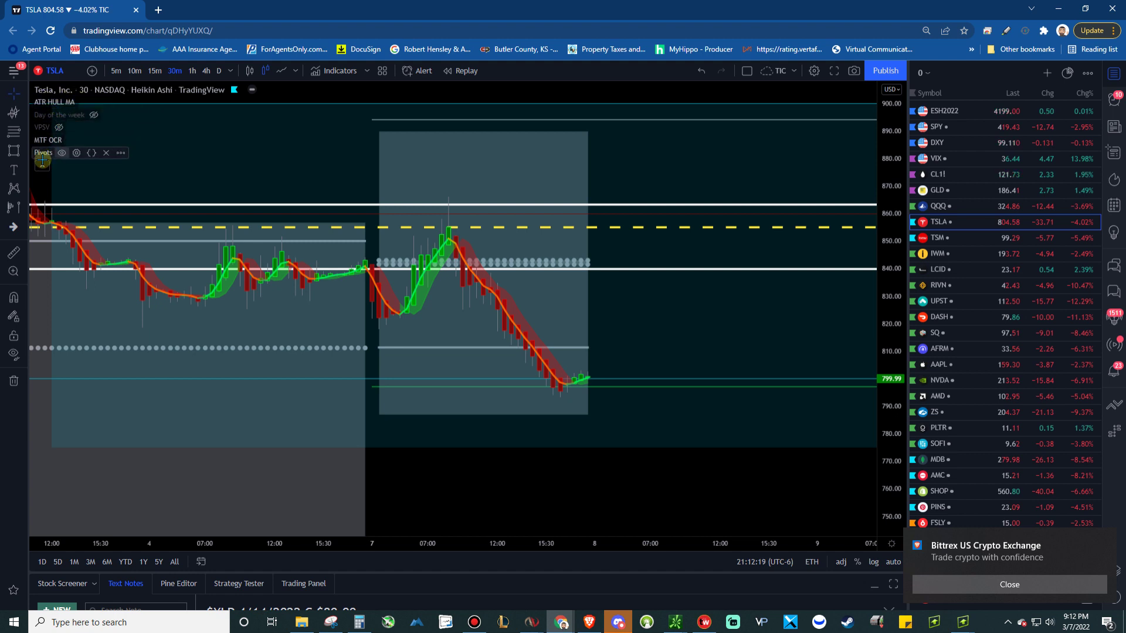
{"action": "left_click", "coordinate": [42, 165]}
{"action": "left_click", "coordinate": [593, 449]}
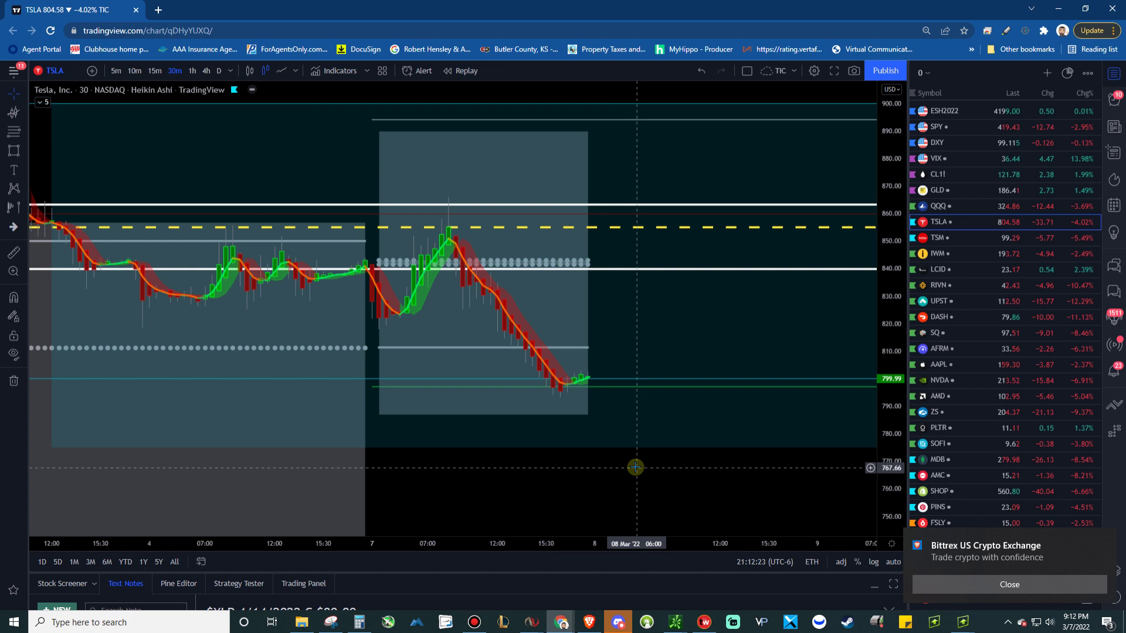
{"action": "left_click_drag", "start_coordinate": [646, 467], "coordinate": [646, 478]}
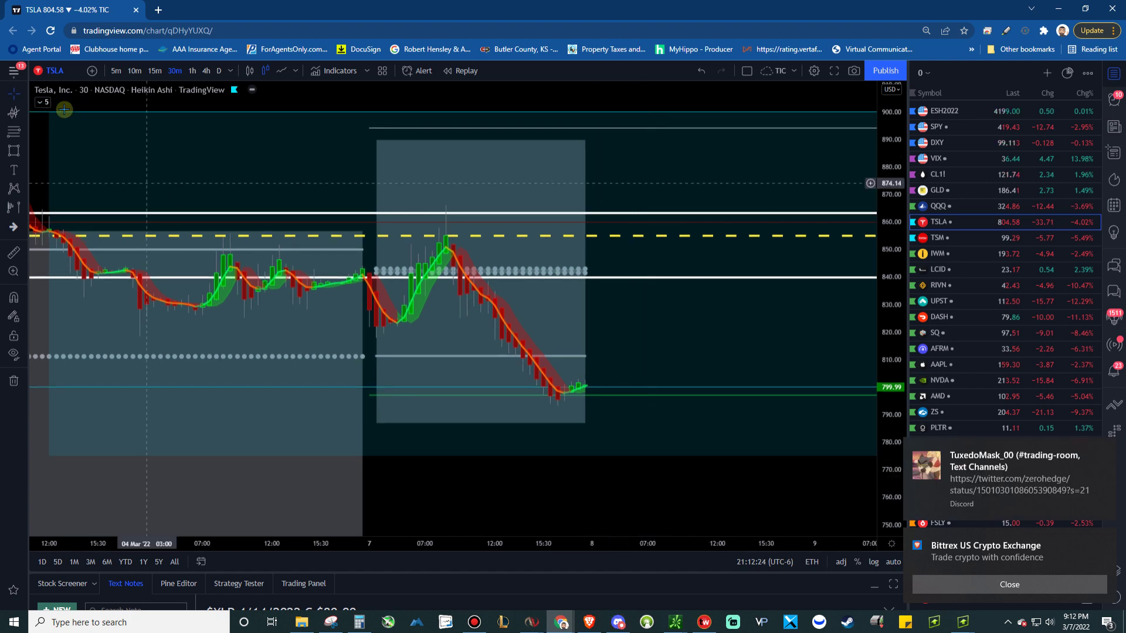
{"action": "left_click", "coordinate": [43, 103]}
{"action": "left_click", "coordinate": [70, 140]}
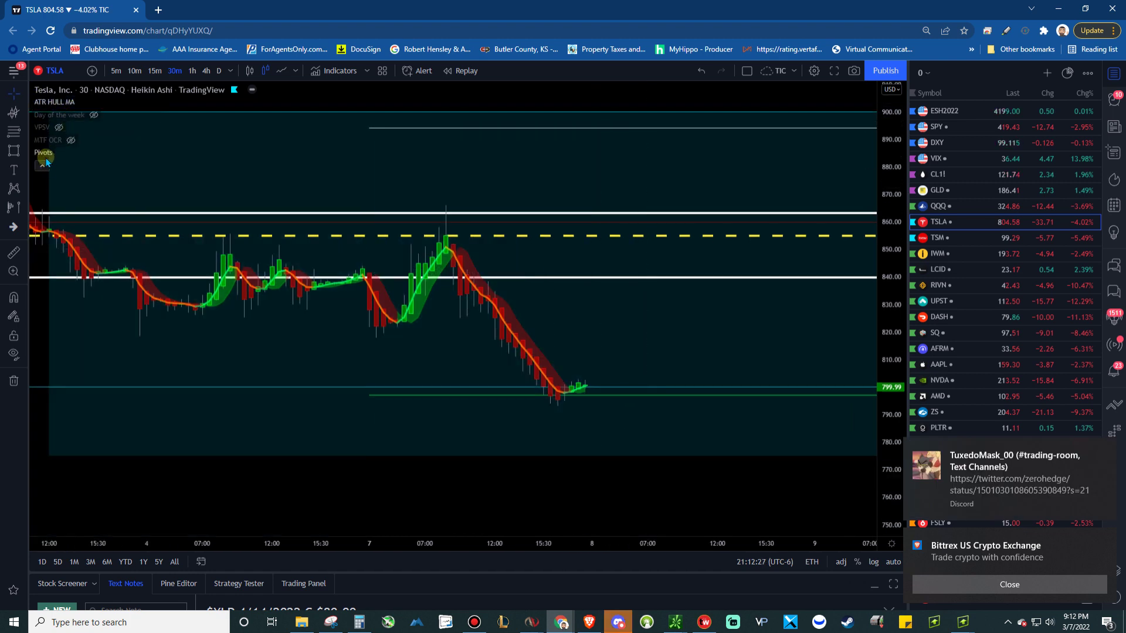
{"action": "left_click_drag", "start_coordinate": [636, 439], "coordinate": [605, 420]}
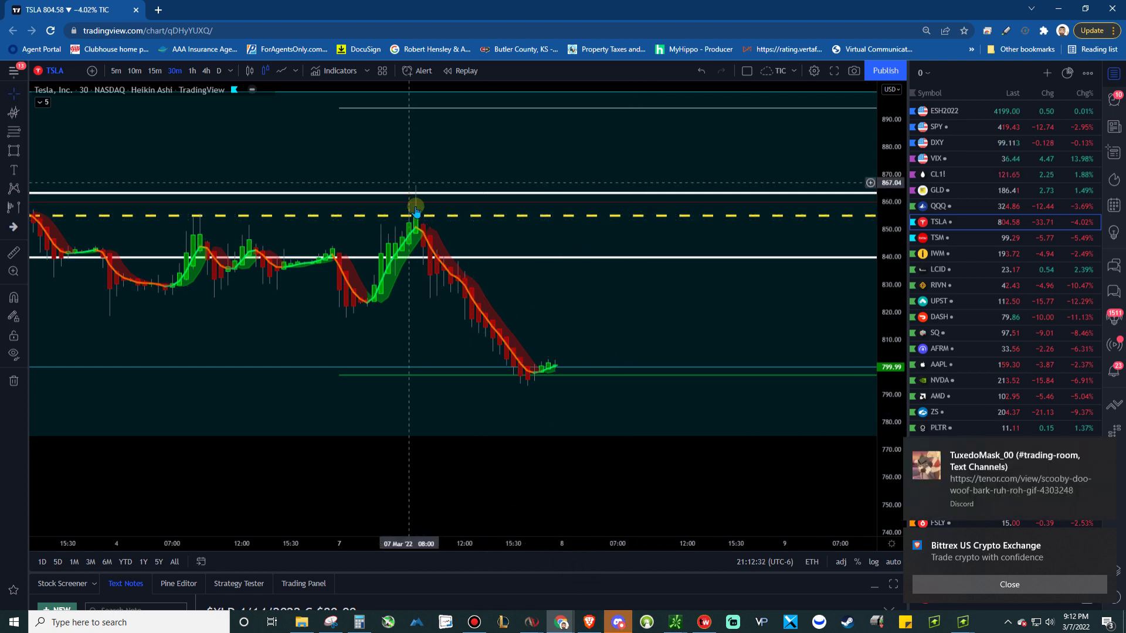
{"action": "left_click_drag", "start_coordinate": [500, 244], "coordinate": [403, 211]}
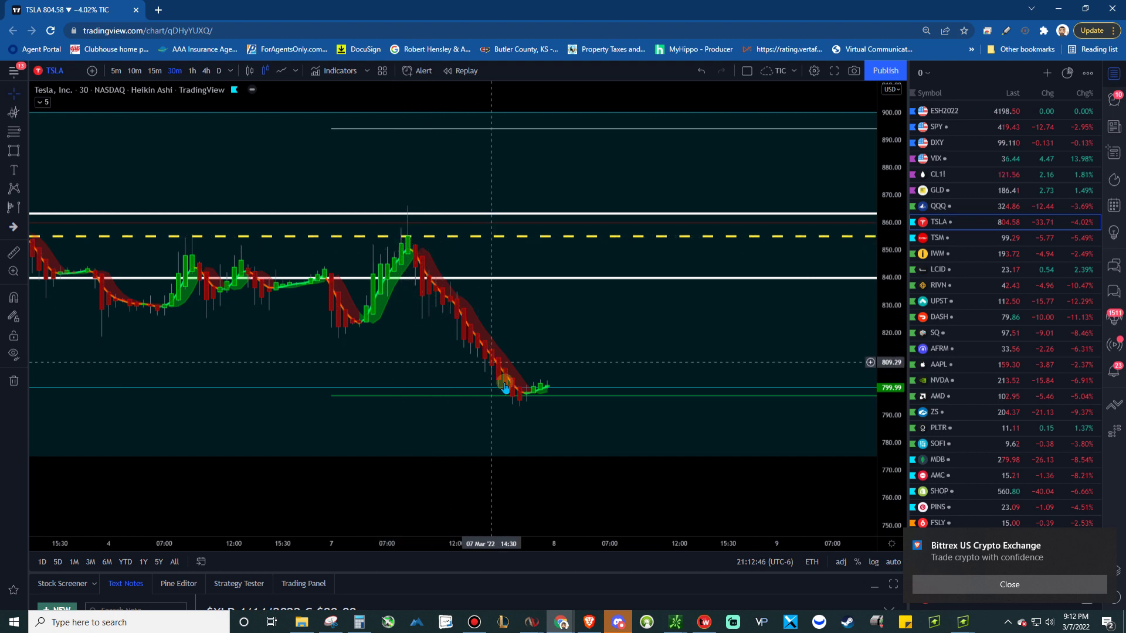
{"action": "left_click", "coordinate": [589, 622]}
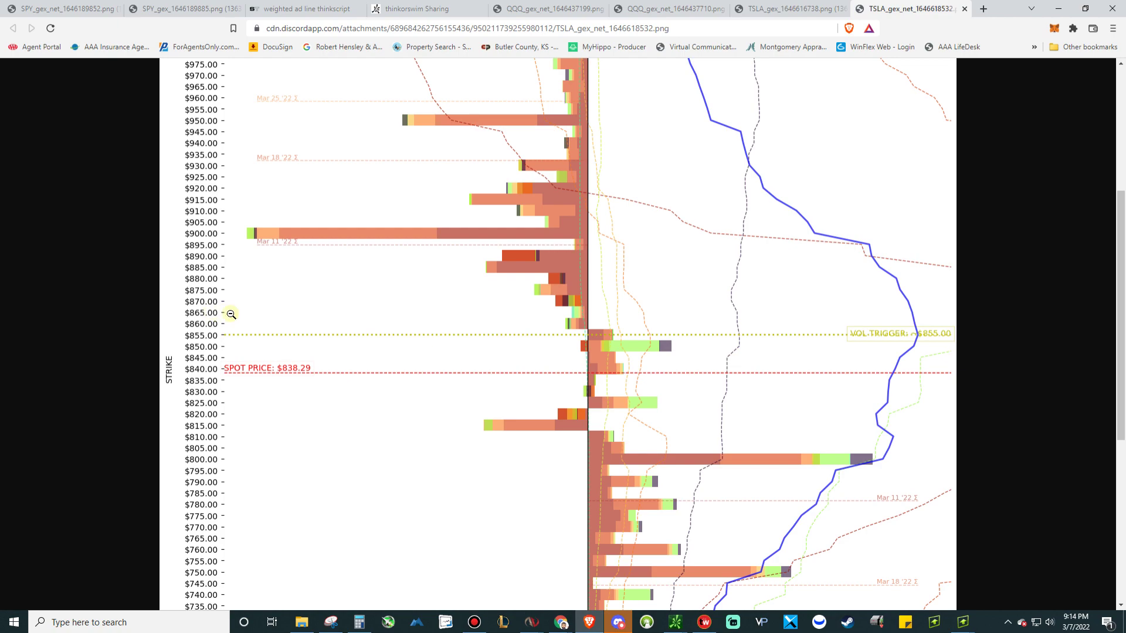
{"action": "key", "text": "alt+Tab"}
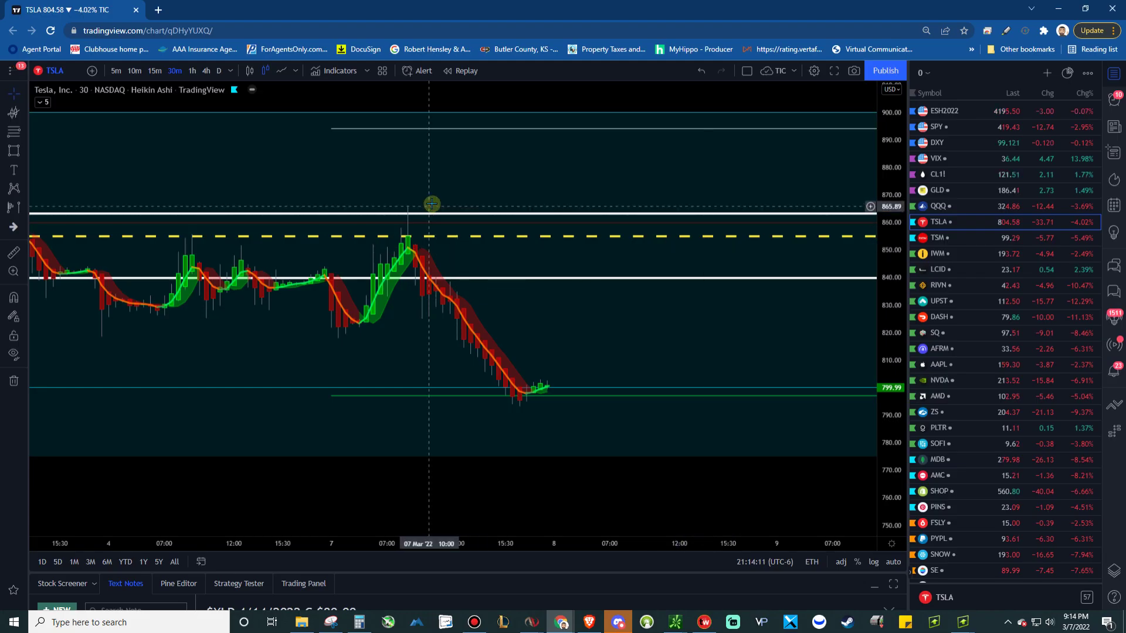
Step: Raise the yellow dashed line to about 855.14, level with the GEX vol trigger
{"action": "left_click", "coordinate": [439, 215]}
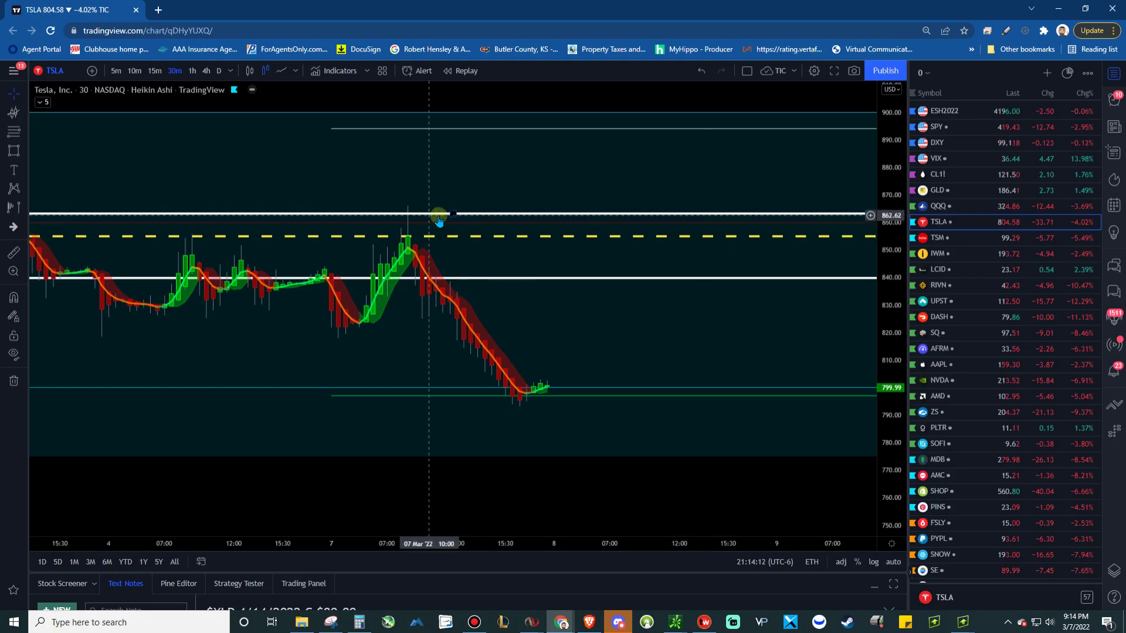
{"action": "left_click", "coordinate": [481, 237]}
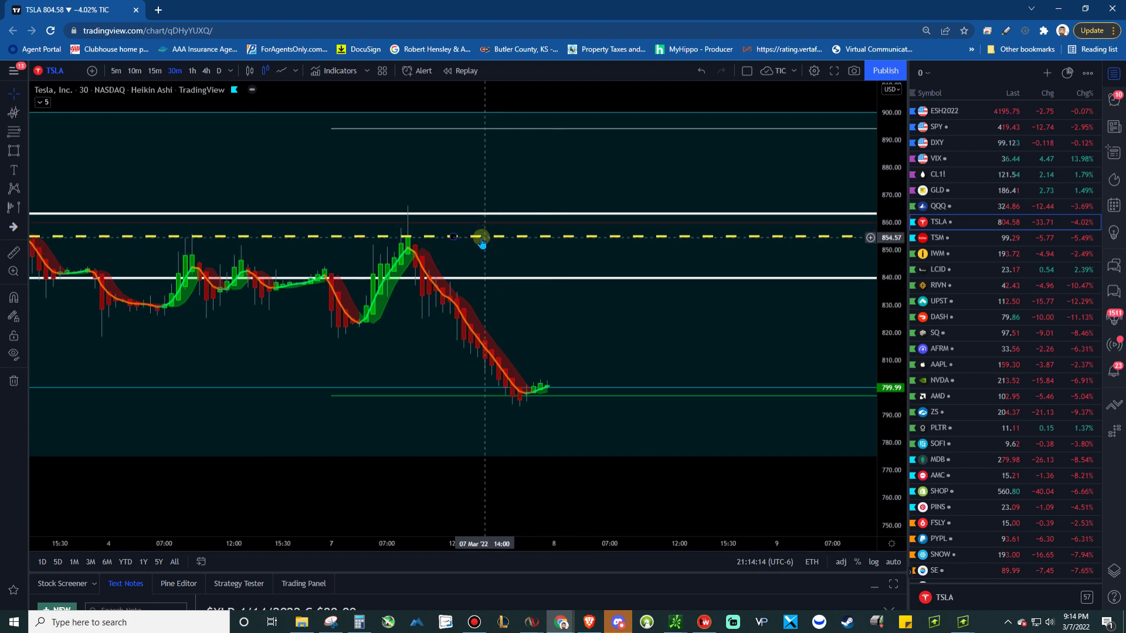
{"action": "left_click_drag", "start_coordinate": [481, 242], "coordinate": [478, 239]}
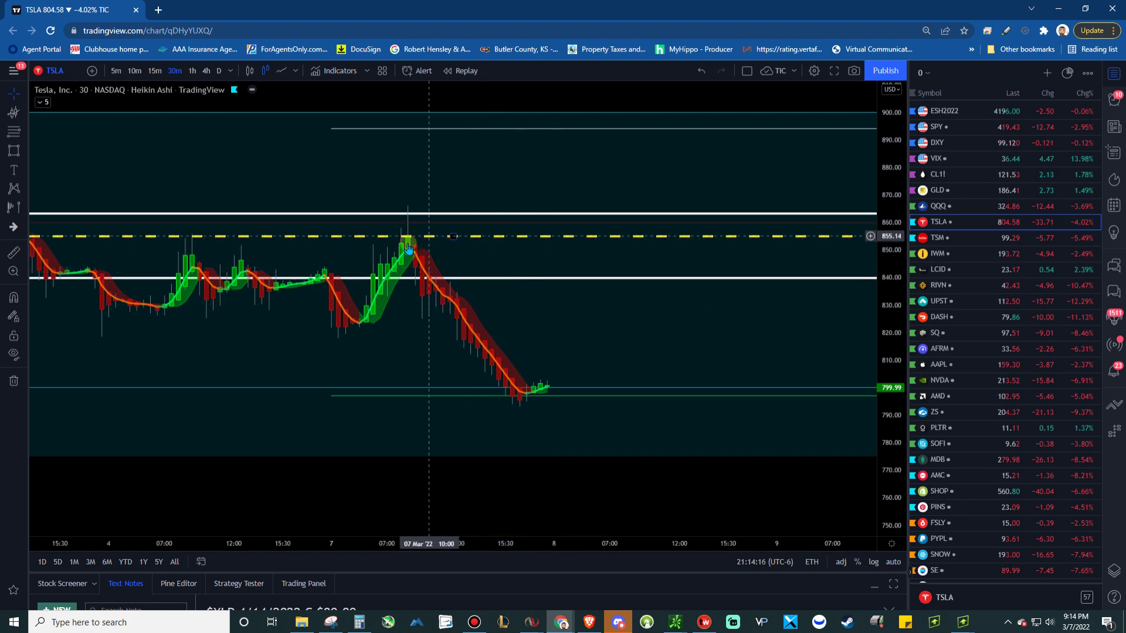
{"action": "left_click", "coordinate": [522, 408]}
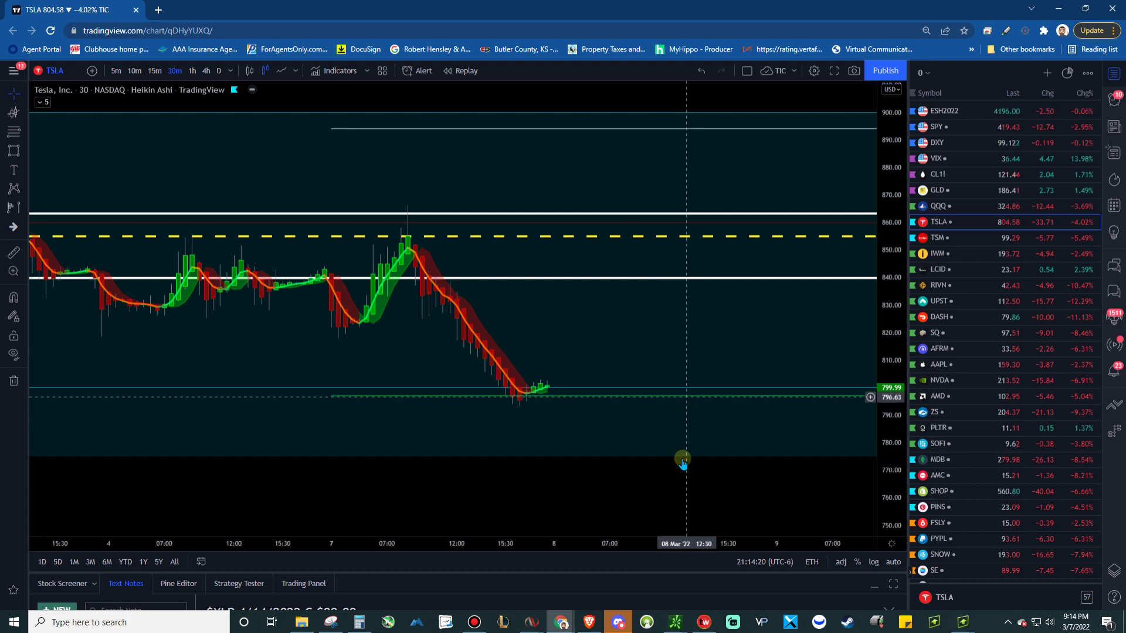
{"action": "double_click", "coordinate": [657, 397]}
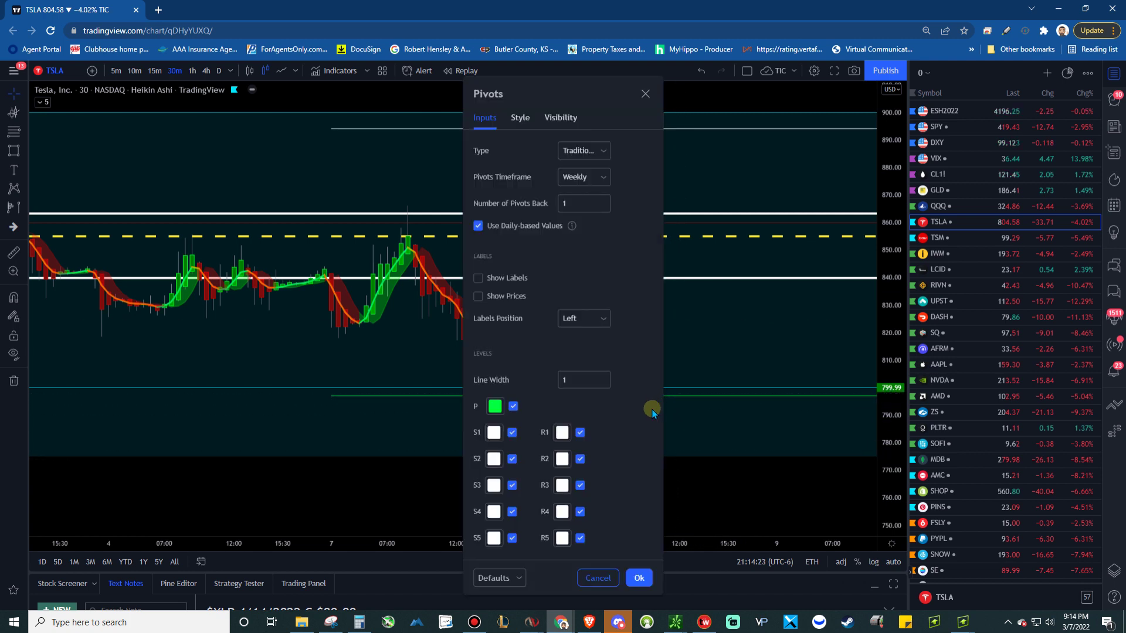
{"action": "left_click", "coordinate": [647, 89]}
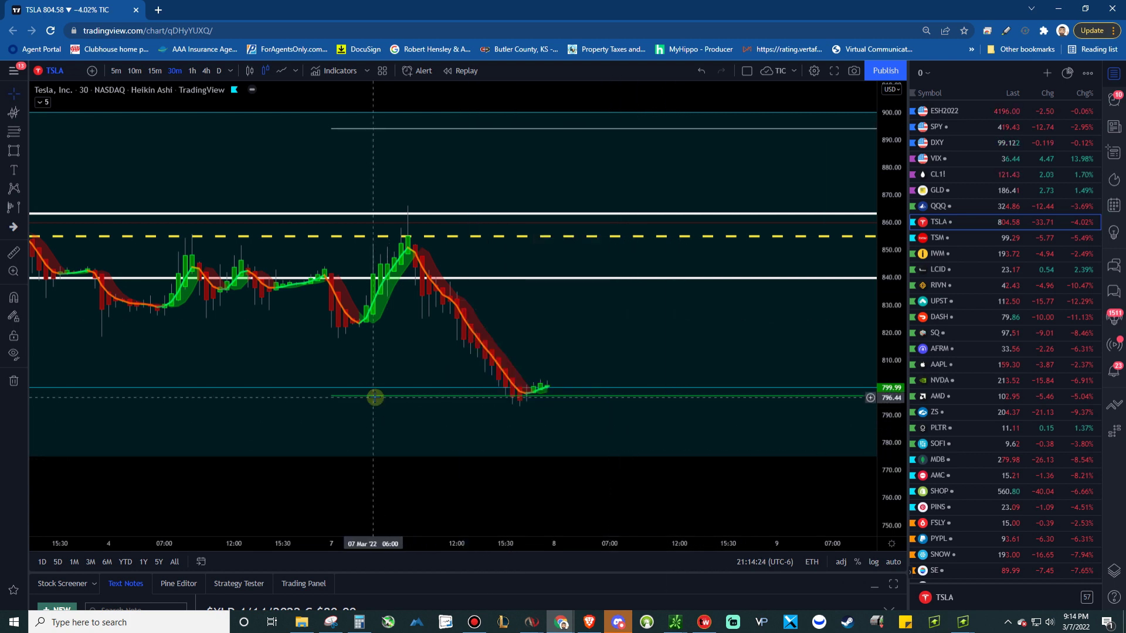
{"action": "double_click", "coordinate": [374, 396]}
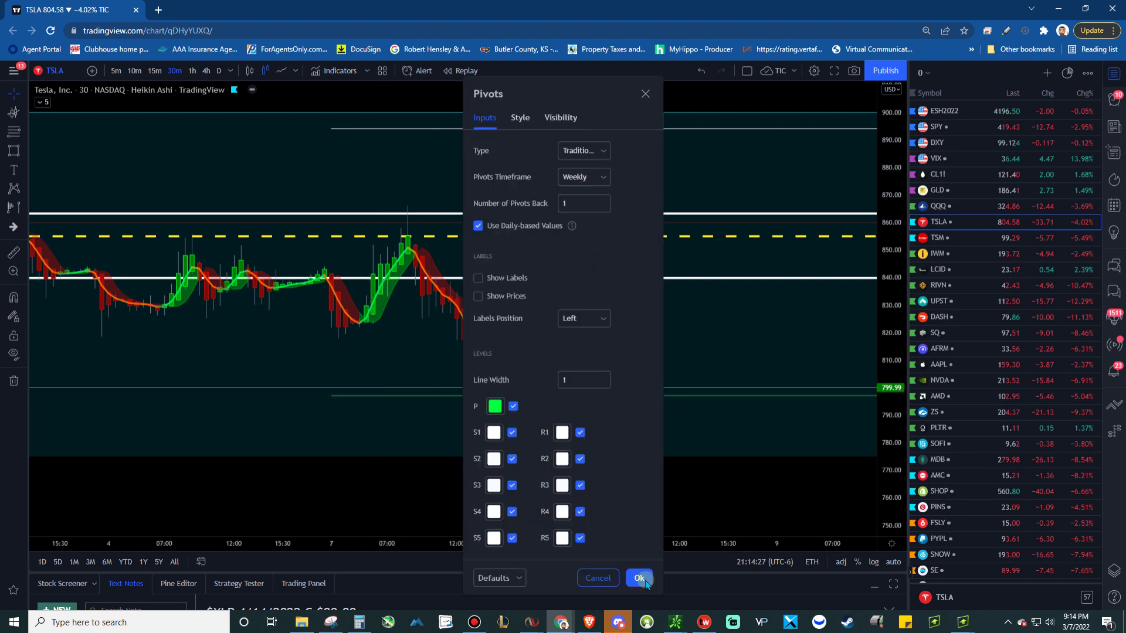
{"action": "left_click", "coordinate": [639, 578]}
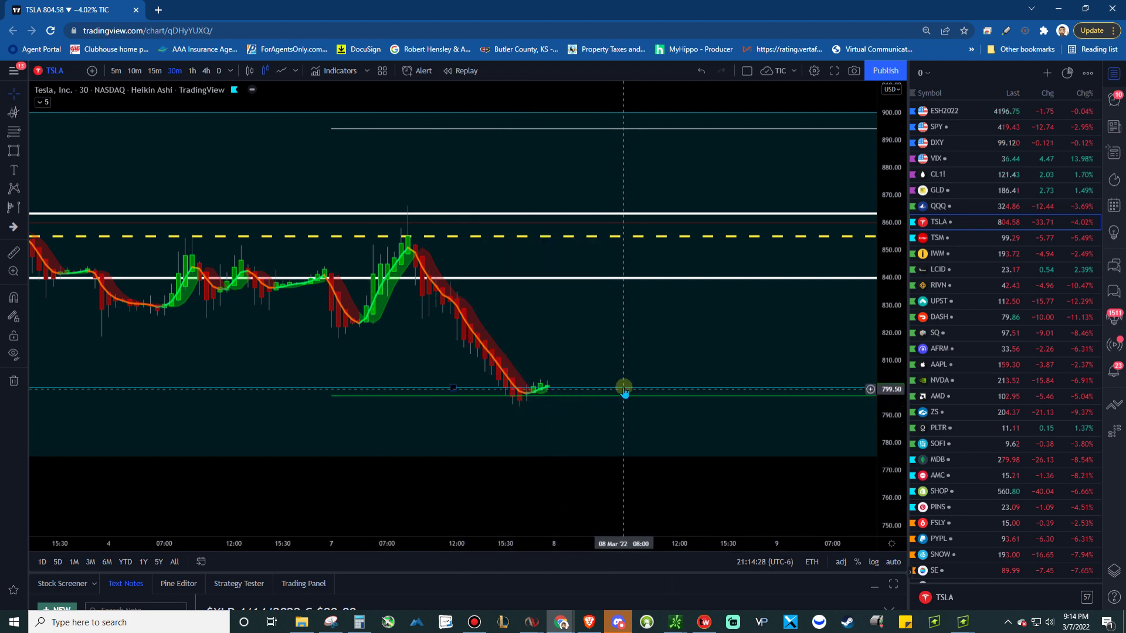
{"action": "left_click", "coordinate": [589, 622]}
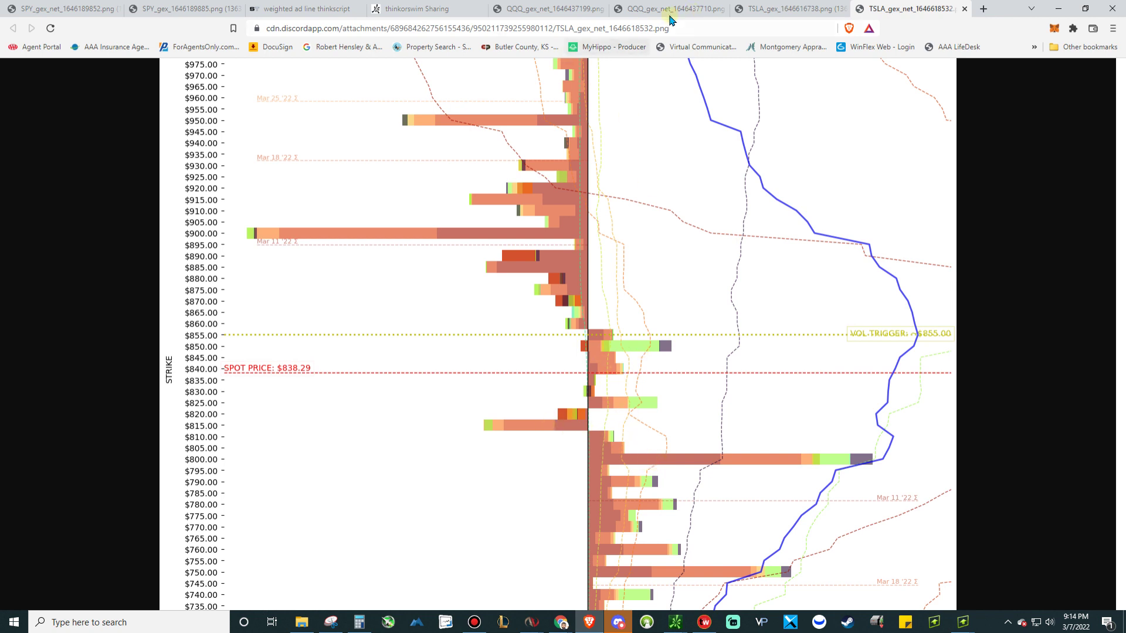
{"action": "left_click", "coordinate": [1058, 8]}
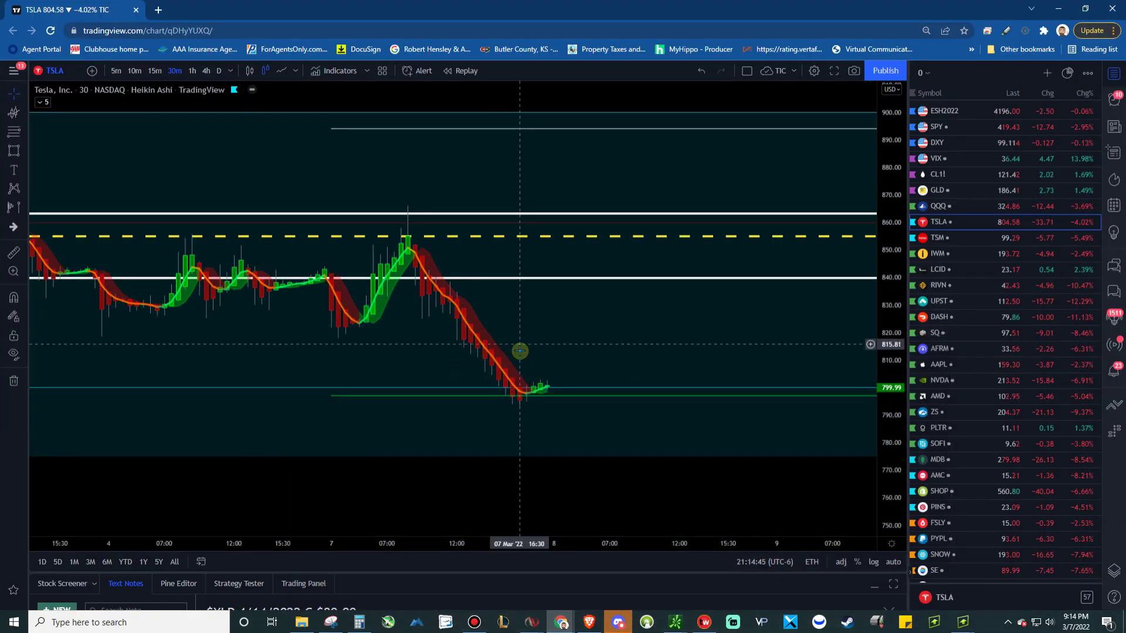
{"action": "left_click", "coordinate": [590, 622]}
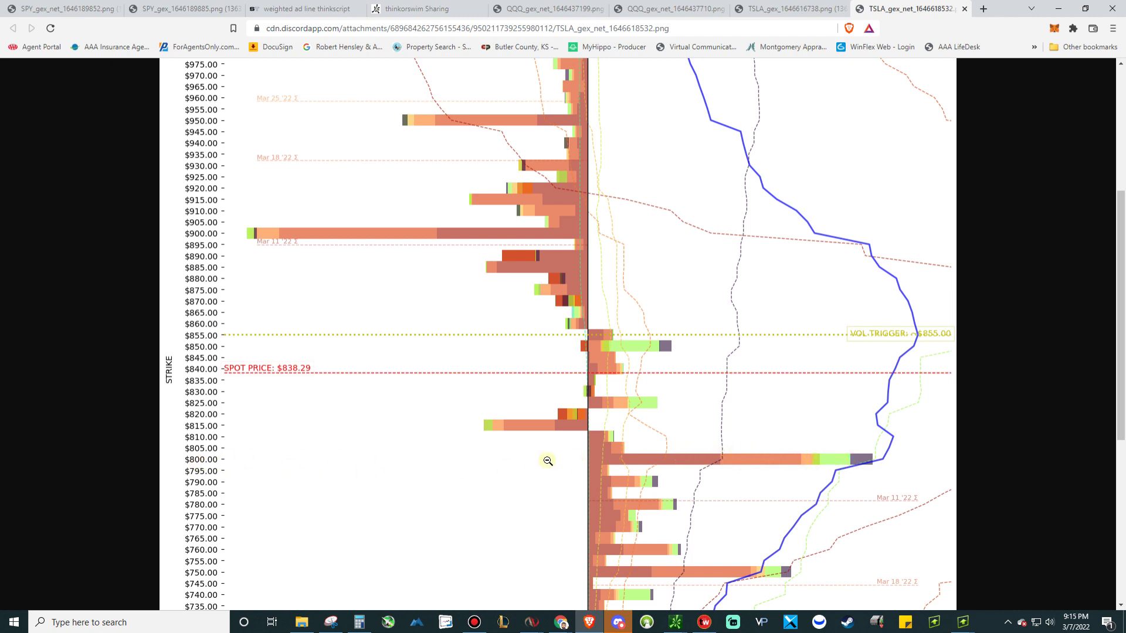
{"action": "left_click", "coordinate": [1058, 9]}
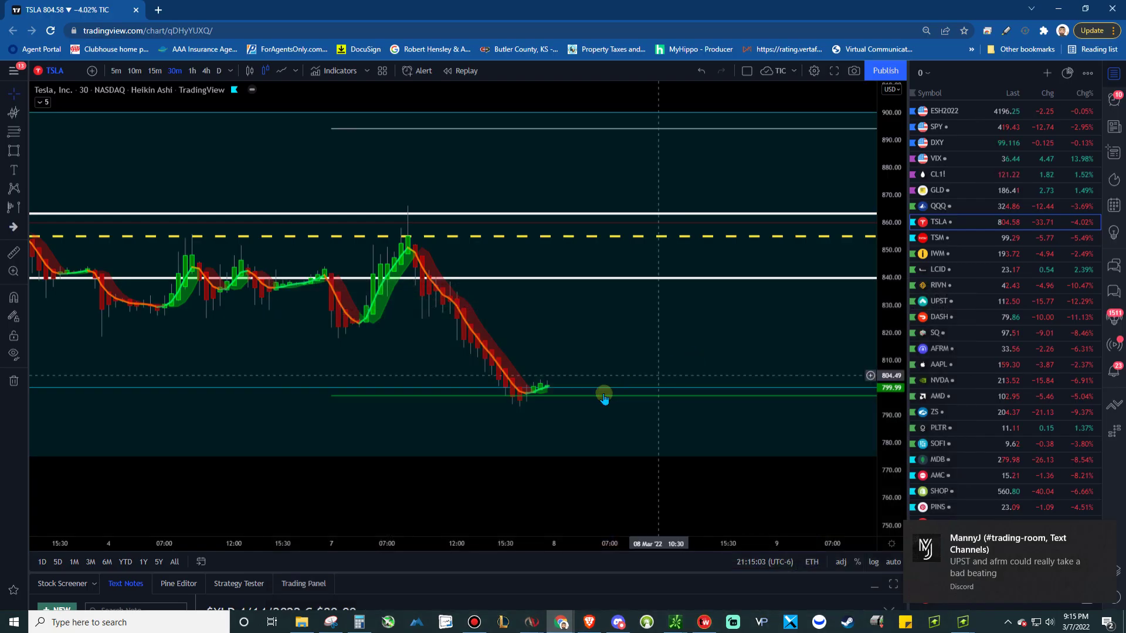
{"action": "left_click_drag", "start_coordinate": [630, 423], "coordinate": [678, 390]}
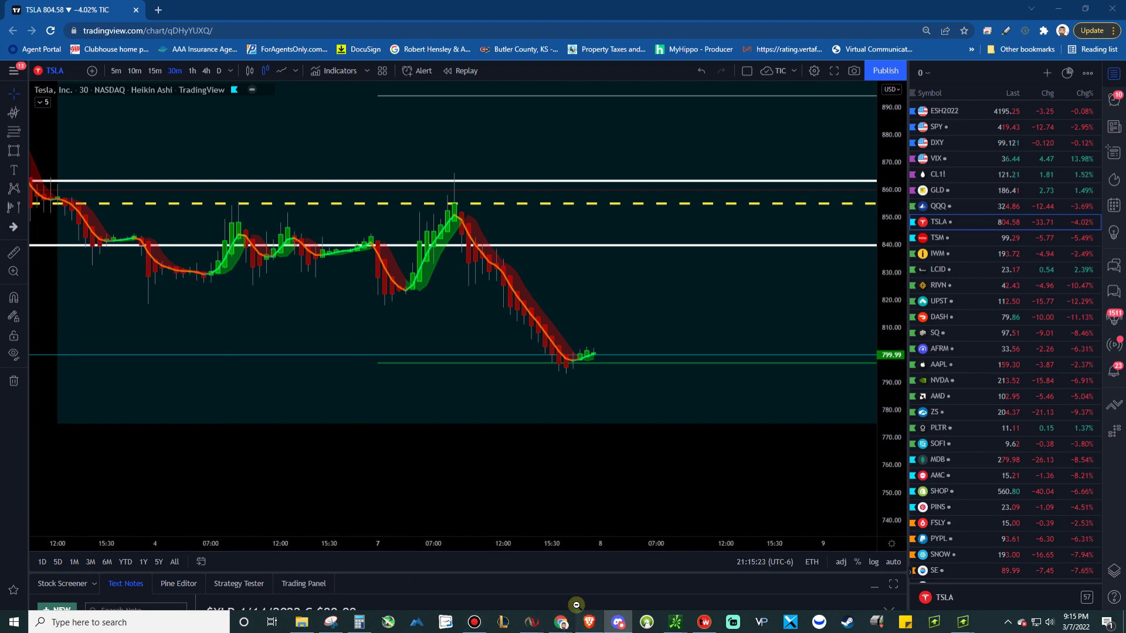
{"action": "left_click", "coordinate": [589, 621]}
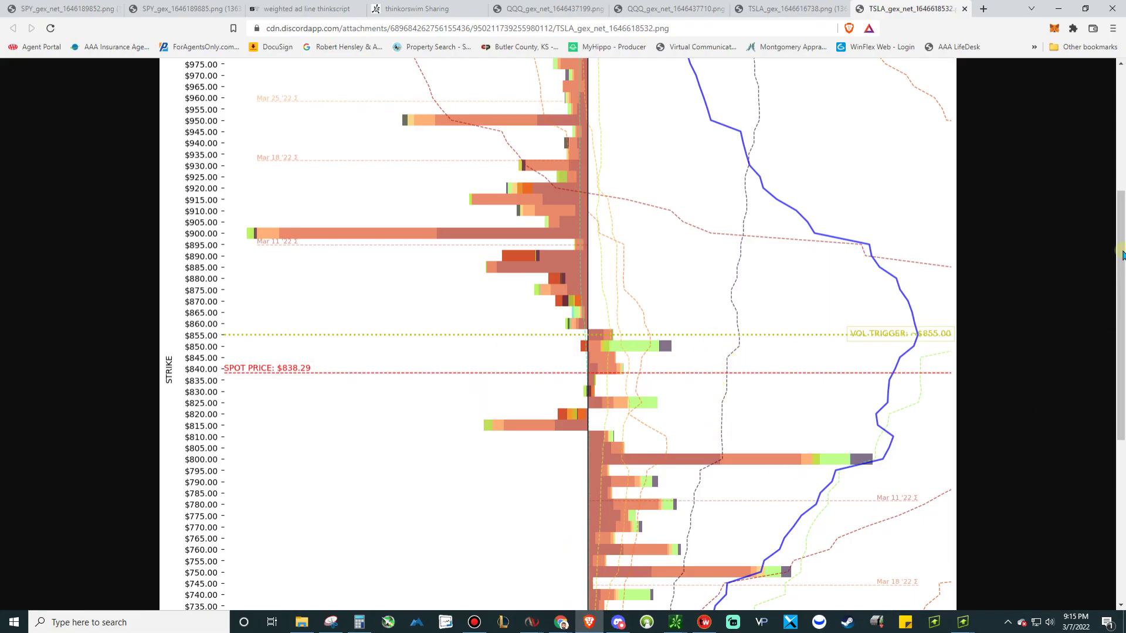
Step: Return from the GEX image to the TradingView TSLA chart and compress its price scale
{"action": "scroll", "coordinate": [851, 469], "scroll_direction": "down", "scroll_amount": 1}
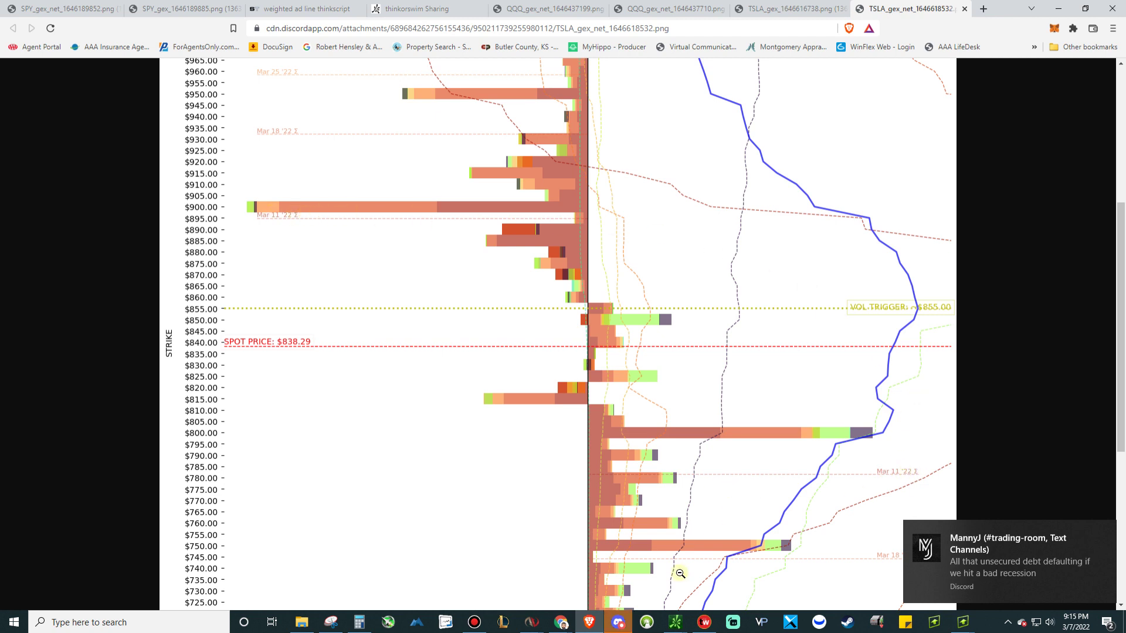
{"action": "key", "text": "alt+Tab"}
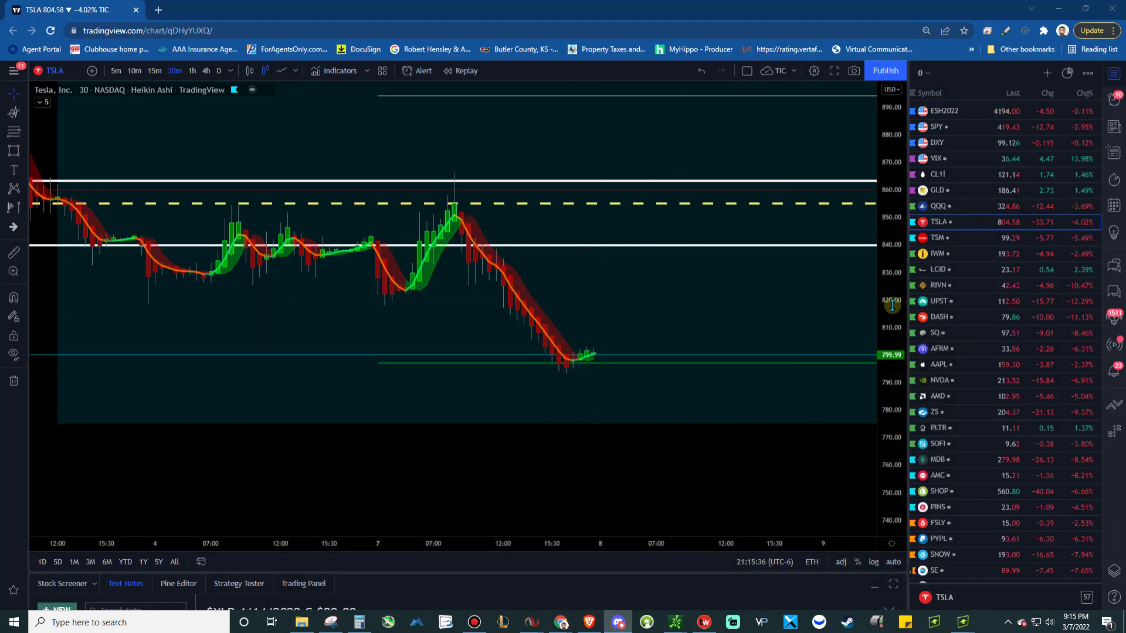
{"action": "left_click_drag", "start_coordinate": [892, 304], "coordinate": [784, 478]}
Step: Select the teal range box, then drag the white 840 line upward off the chart
{"action": "scroll", "coordinate": [774, 475], "scroll_direction": "down", "scroll_amount": 3}
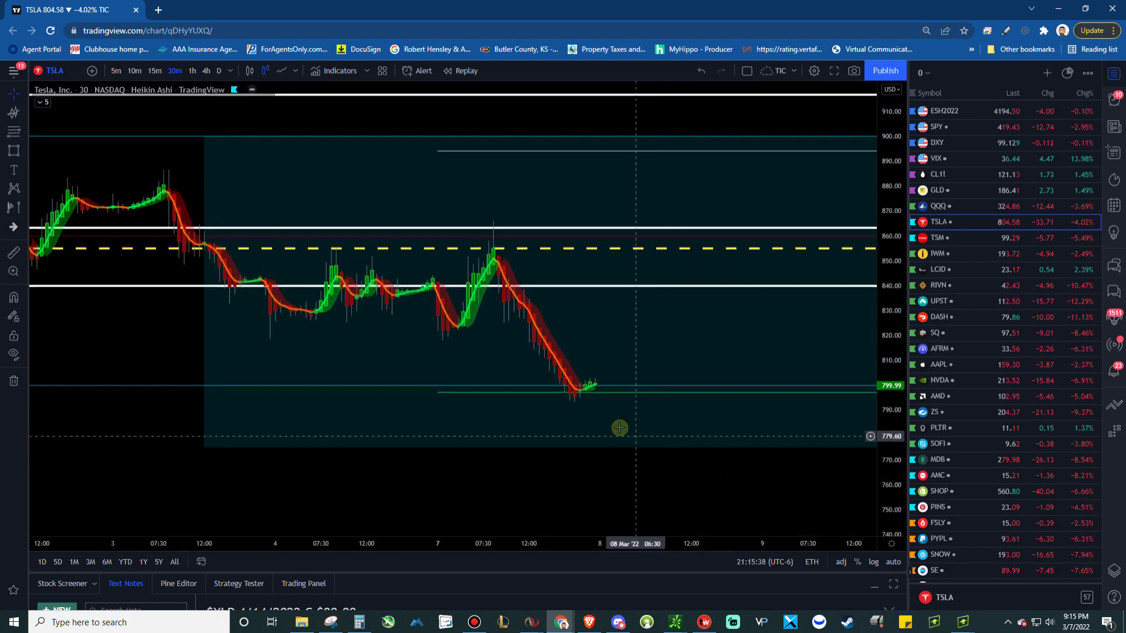
{"action": "left_click", "coordinate": [653, 141]}
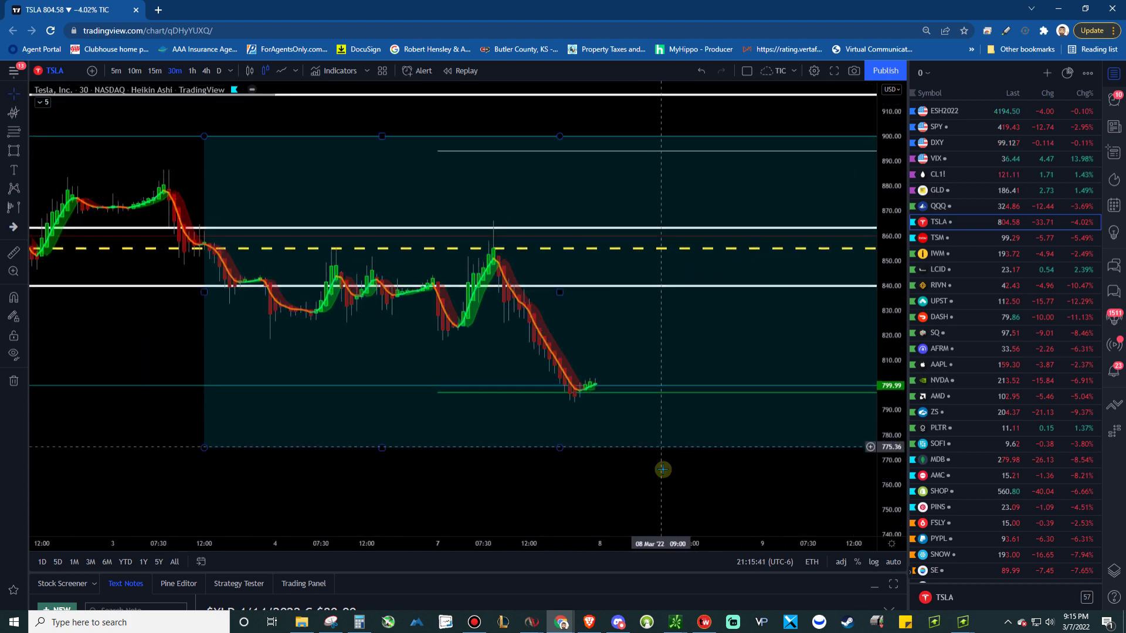
{"action": "left_click_drag", "start_coordinate": [663, 466], "coordinate": [660, 460]}
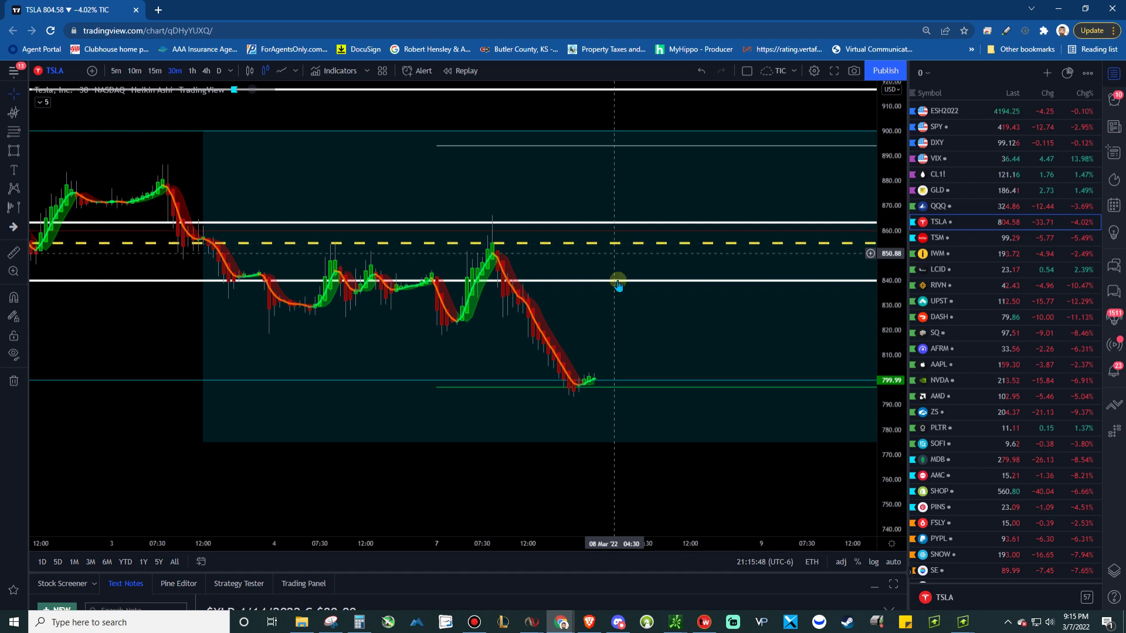
{"action": "left_click_drag", "start_coordinate": [618, 283], "coordinate": [626, 147]}
Step: Check the indicator list, pan toward later dates, and bring up the TSLA GEX image
{"action": "left_click", "coordinate": [47, 108]}
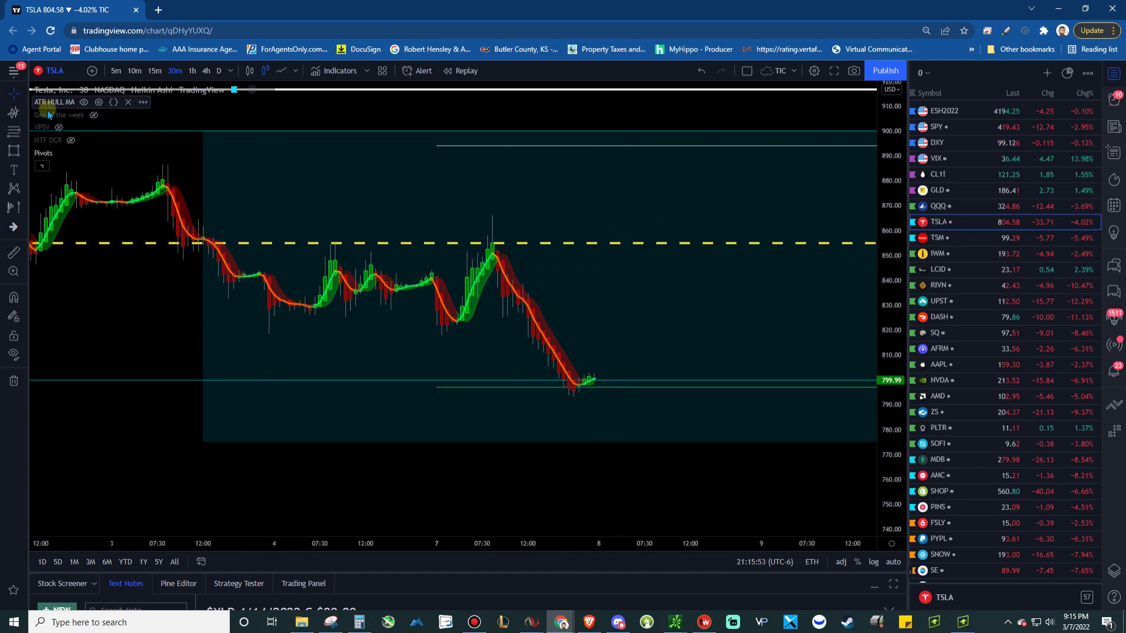
{"action": "left_click", "coordinate": [42, 166]}
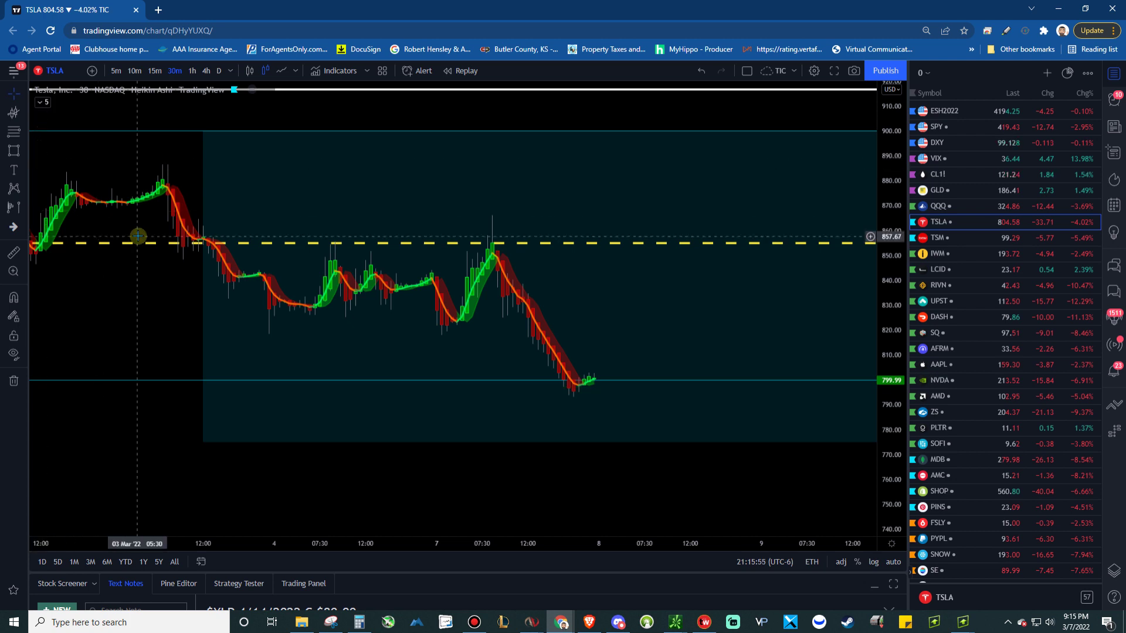
{"action": "left_click_drag", "start_coordinate": [643, 462], "coordinate": [613, 447]}
{"action": "scroll", "coordinate": [612, 447], "scroll_direction": "down", "scroll_amount": 2}
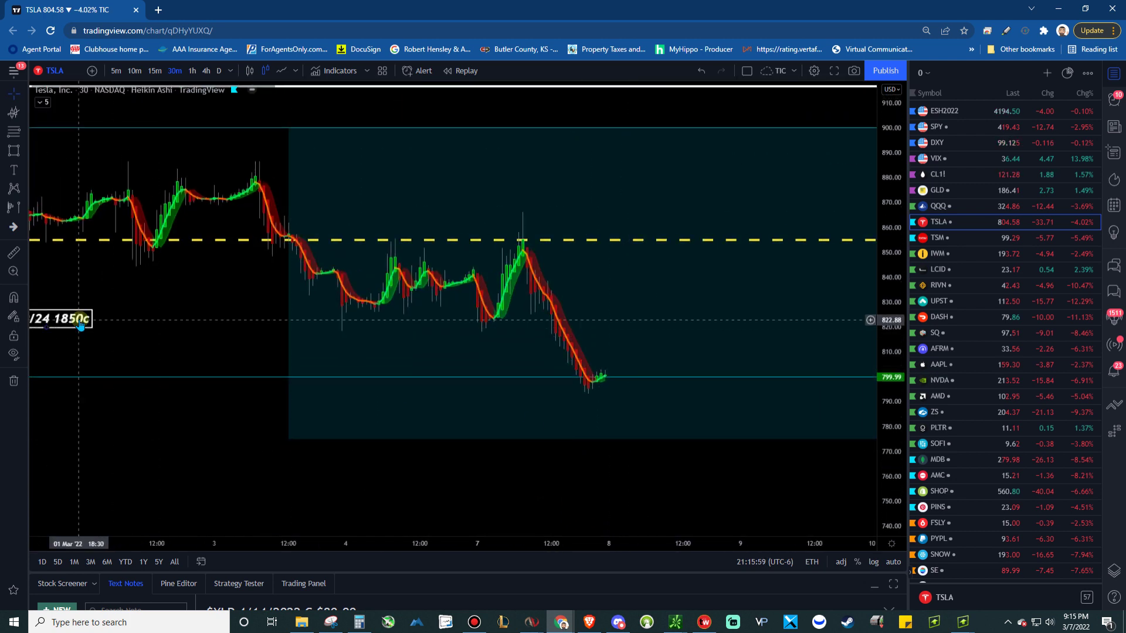
{"action": "scroll", "coordinate": [608, 455], "scroll_direction": "right", "scroll_amount": 2}
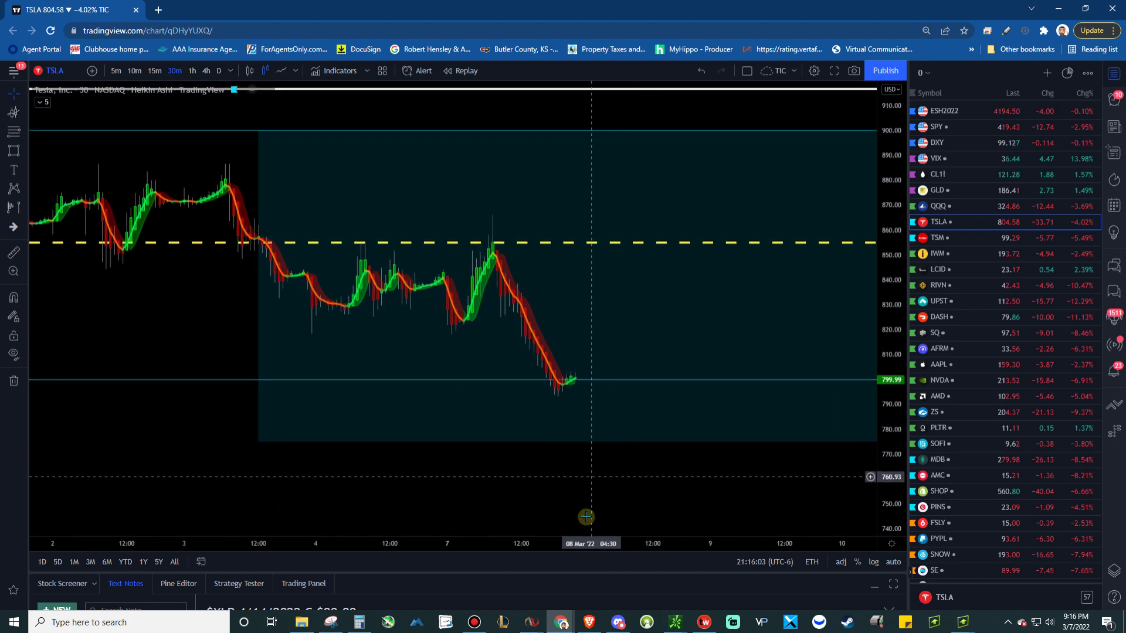
{"action": "left_click", "coordinate": [589, 621]}
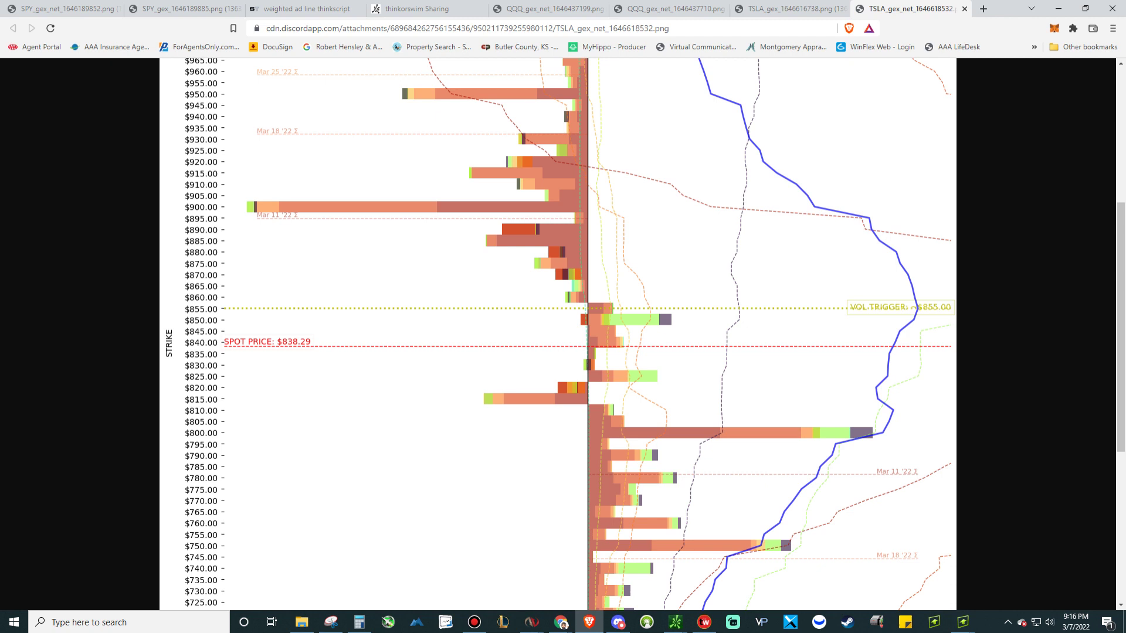
Step: Switch over to Discord to find the newer TSLA GEX images
{"action": "left_click", "coordinate": [618, 622]}
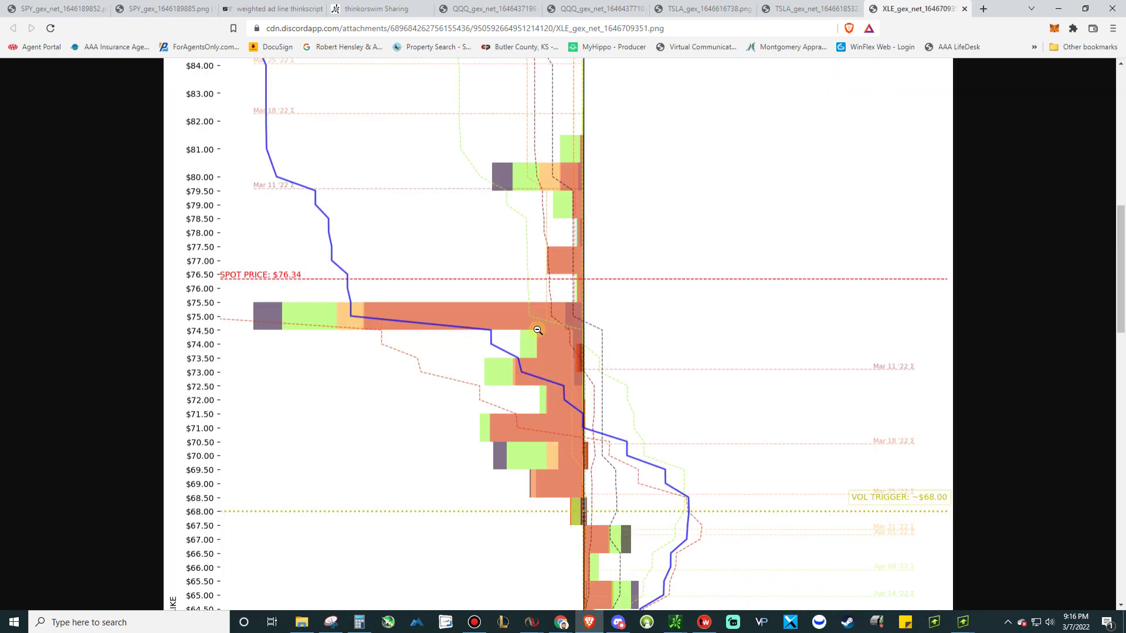
{"action": "scroll", "coordinate": [1121, 256], "scroll_direction": "down", "scroll_amount": 2}
{"action": "left_click_drag", "start_coordinate": [1121, 257], "coordinate": [1121, 261]}
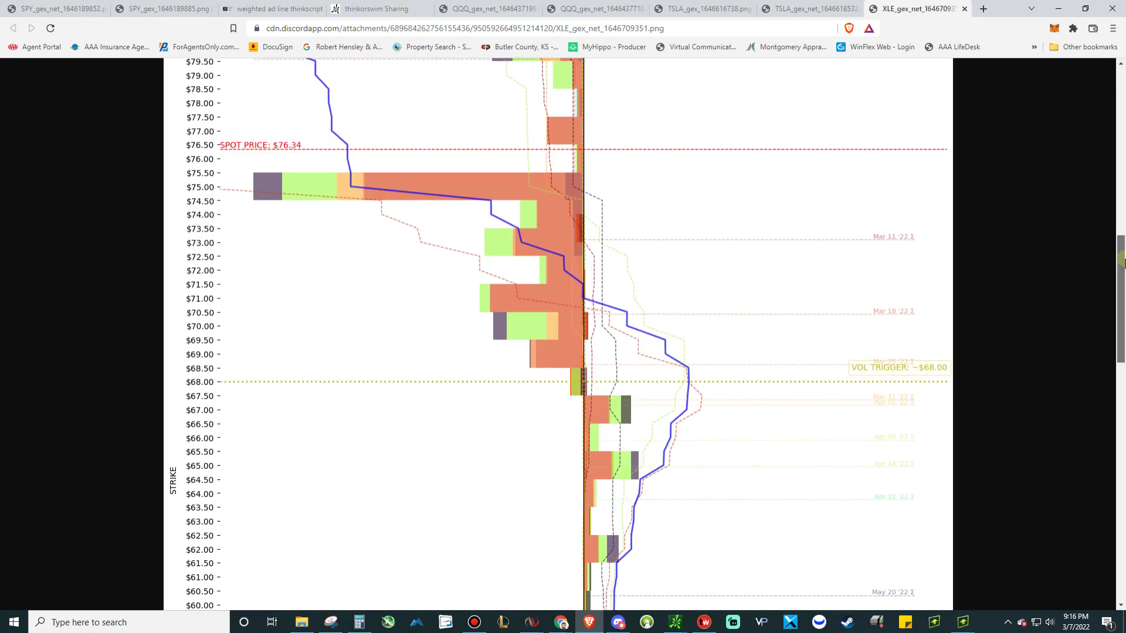
{"action": "scroll", "coordinate": [892, 233], "scroll_direction": "up", "scroll_amount": 1}
{"action": "key", "text": "alt+Tab"}
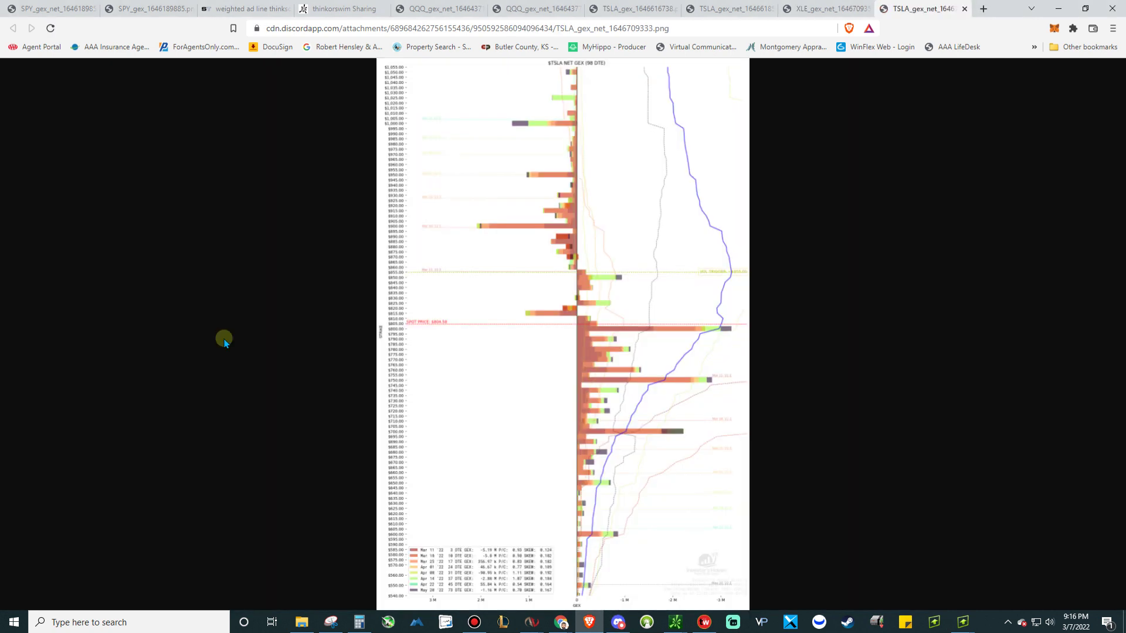
Step: View the newest TSLA GEX image at full size, showing spot $804.58 and vol trigger $855
{"action": "left_click", "coordinate": [626, 319]}
{"action": "left_click_drag", "start_coordinate": [1120, 268], "coordinate": [1119, 318]}
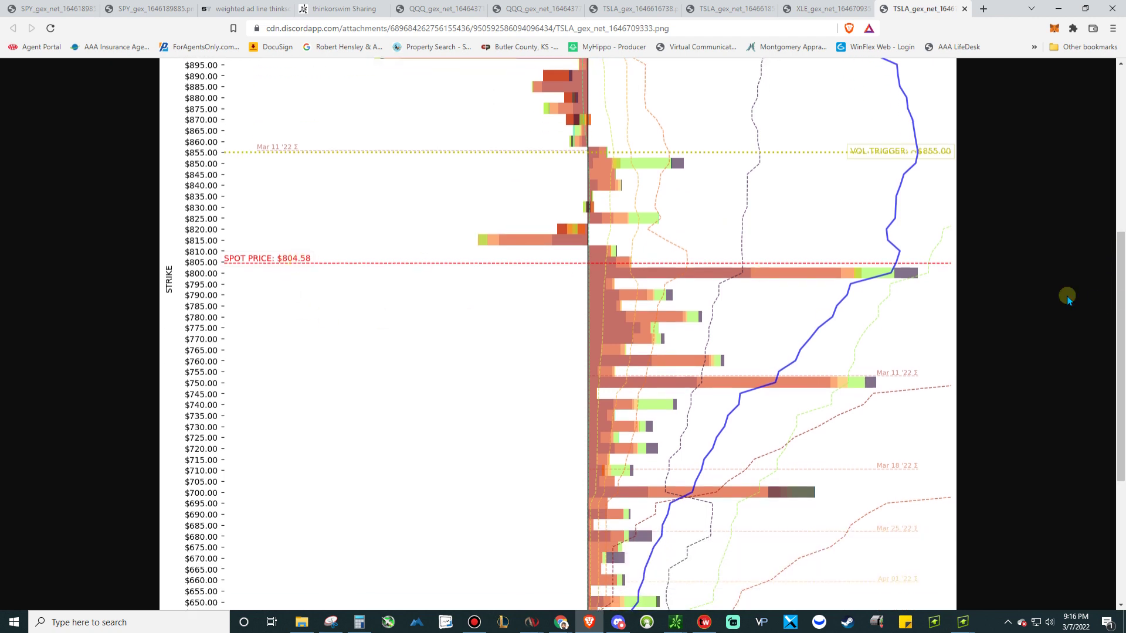
{"action": "scroll", "coordinate": [1120, 293], "scroll_direction": "down", "scroll_amount": 1}
{"action": "scroll", "coordinate": [846, 338], "scroll_direction": "up", "scroll_amount": 2}
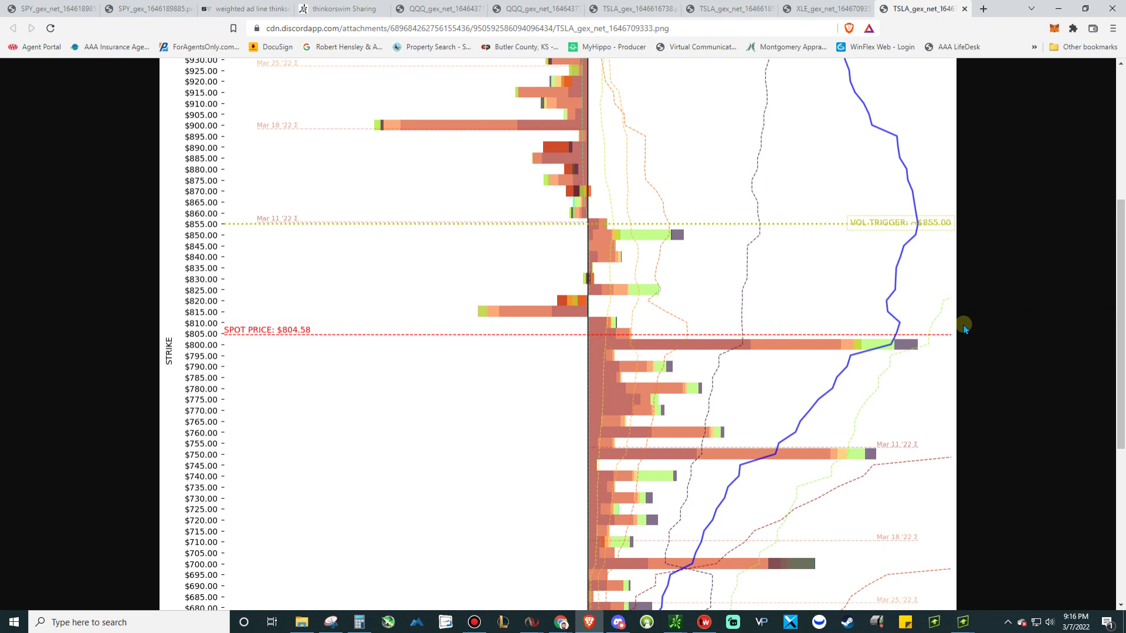
{"action": "mouse_move", "coordinate": [1120, 304]}
{"action": "left_mouse_down"}
{"action": "mouse_move", "coordinate": [1120, 317]}
{"action": "mouse_move", "coordinate": [1120, 300]}
{"action": "left_mouse_up"}
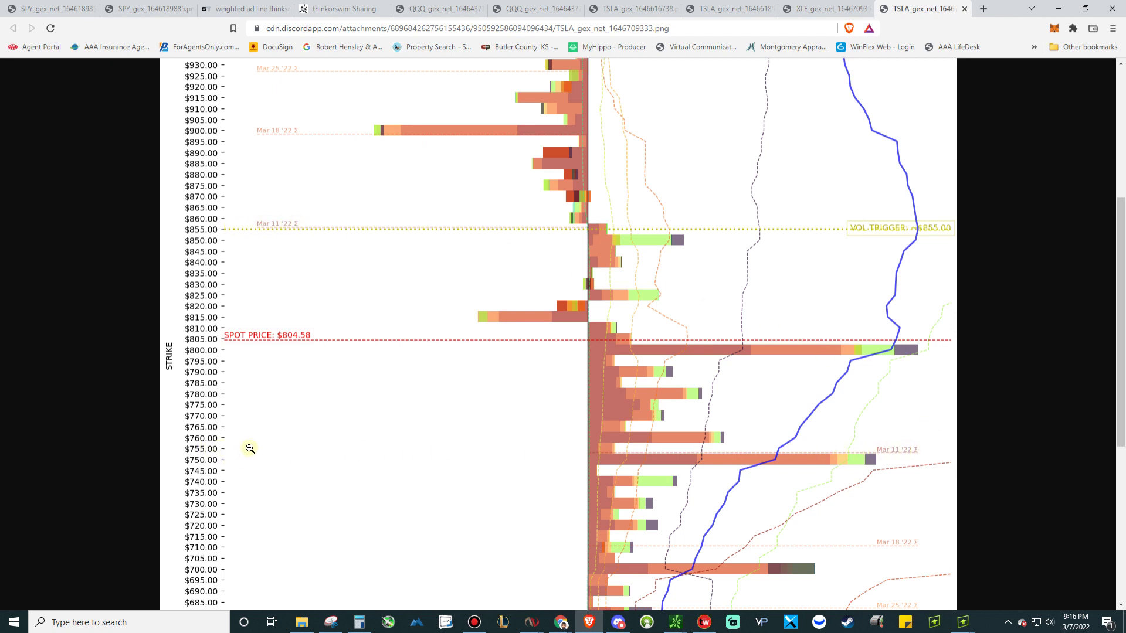
{"action": "left_click", "coordinate": [1058, 8]}
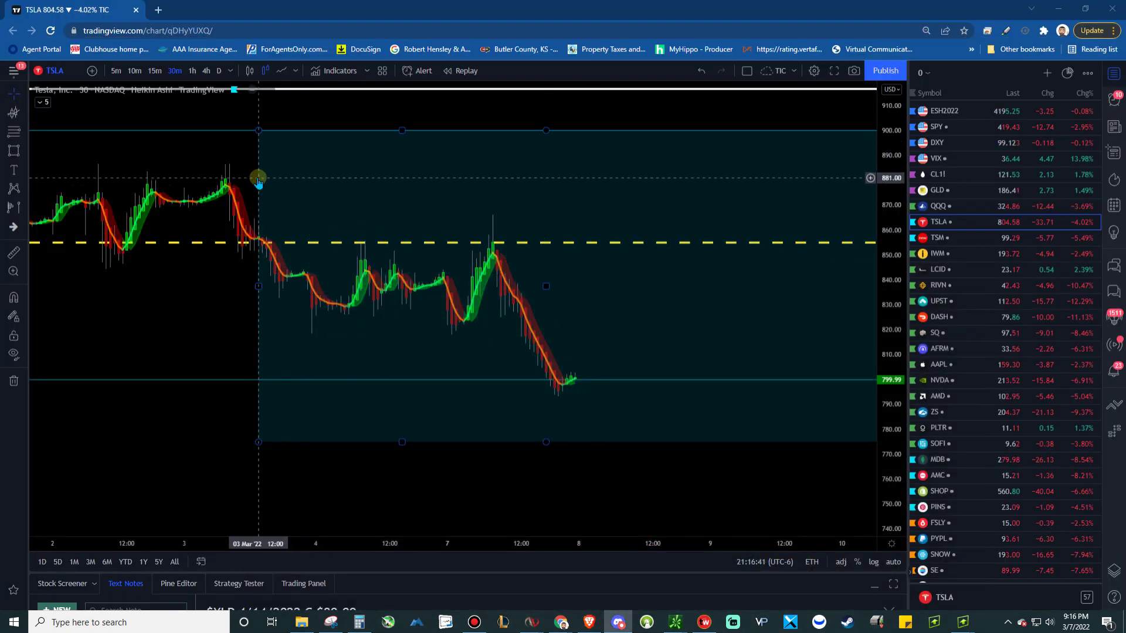
Step: Set the range box coordinates to 855 for the top price and 755 for the bottom
{"action": "double_click", "coordinate": [315, 193]}
{"action": "left_click", "coordinate": [562, 326]}
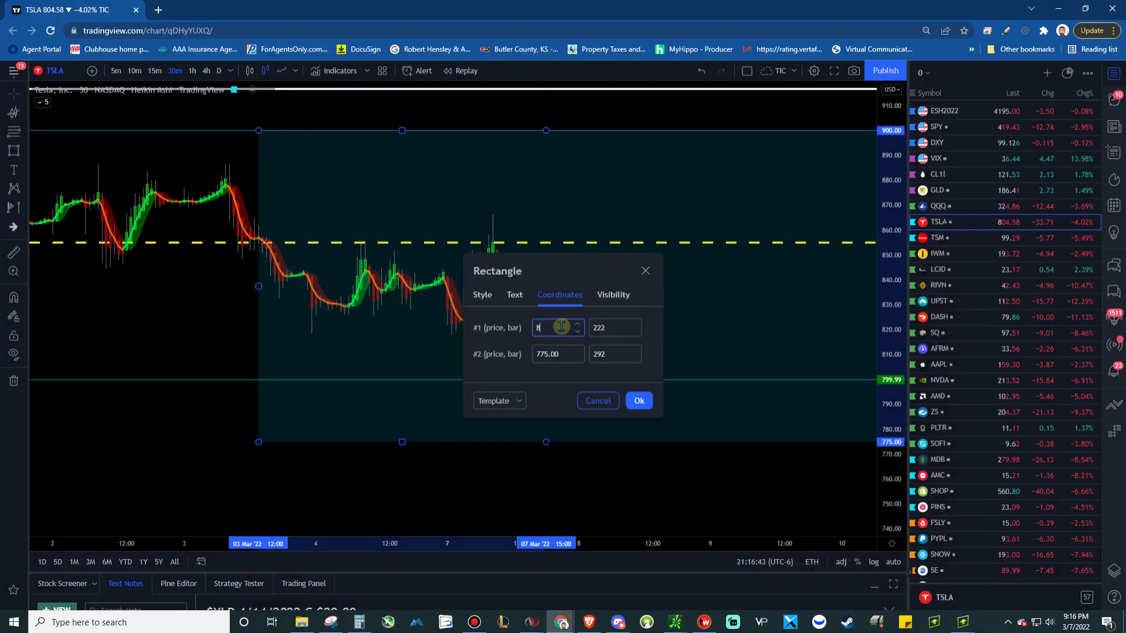
{"action": "type", "text": "855"}
{"action": "left_click", "coordinate": [561, 353]}
{"action": "type", "text": "755"}
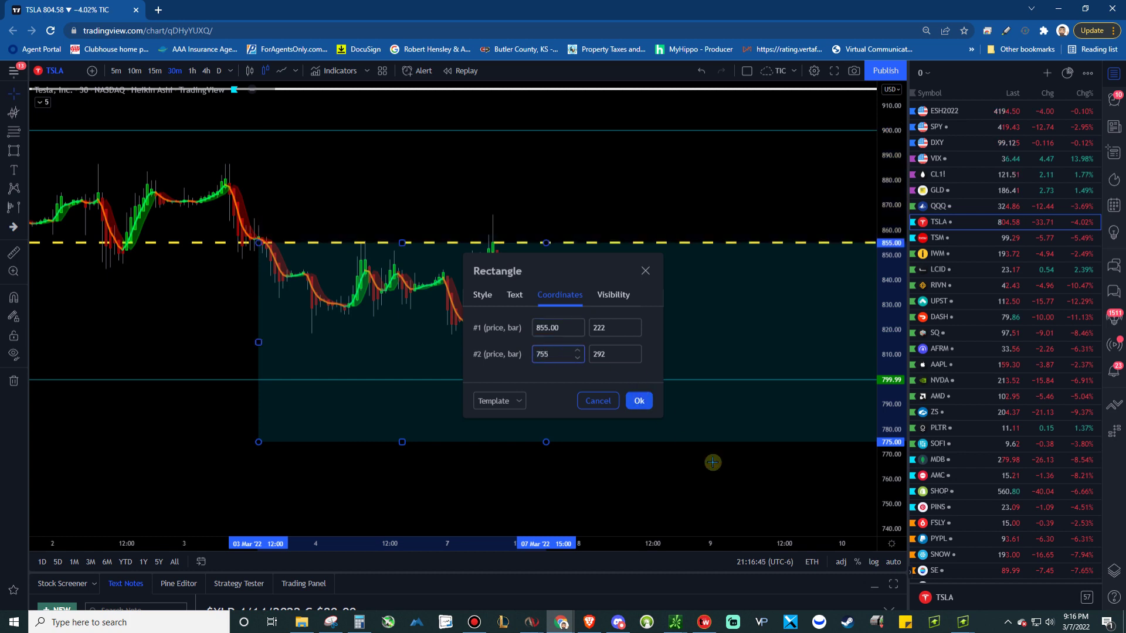
{"action": "key", "text": "Return"}
{"action": "left_click_drag", "start_coordinate": [751, 182], "coordinate": [702, 330]}
{"action": "scroll", "coordinate": [702, 330], "scroll_direction": "down", "scroll_amount": 2}
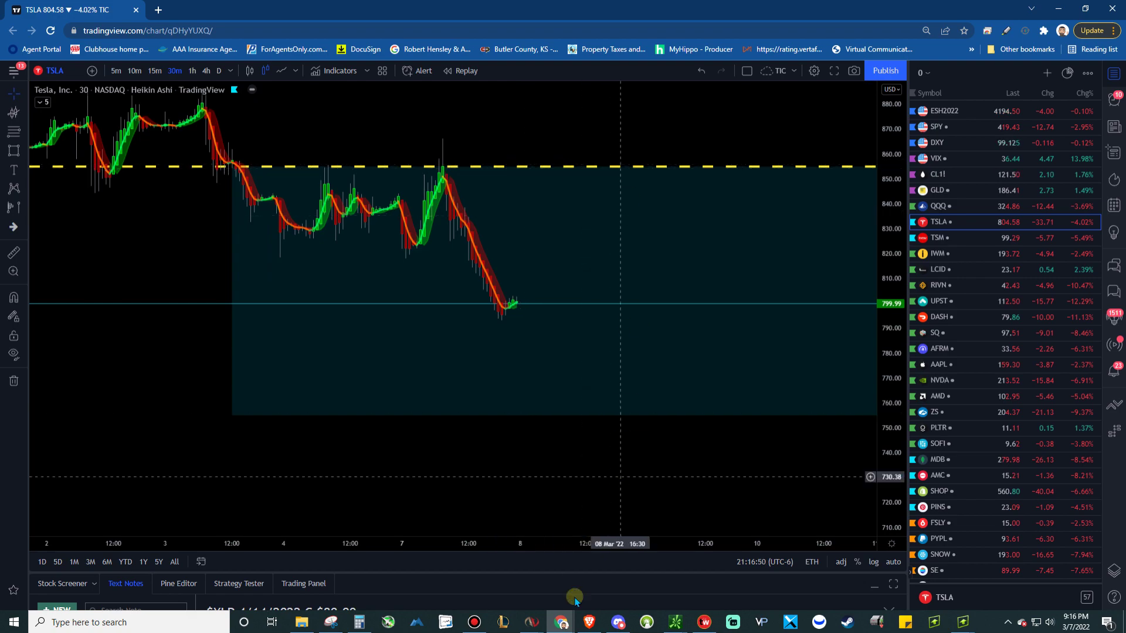
Step: Bring up the newest TSLA GEX image and scroll through its strikes and legend
{"action": "left_click", "coordinate": [588, 621]}
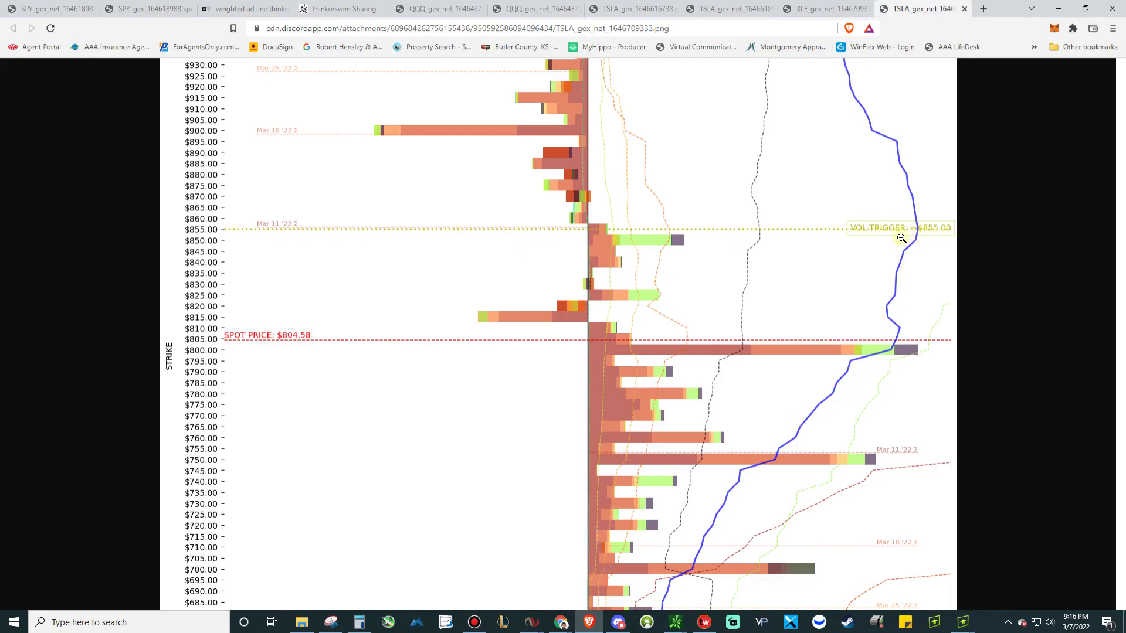
{"action": "scroll", "coordinate": [1104, 254], "scroll_direction": "down", "scroll_amount": 2}
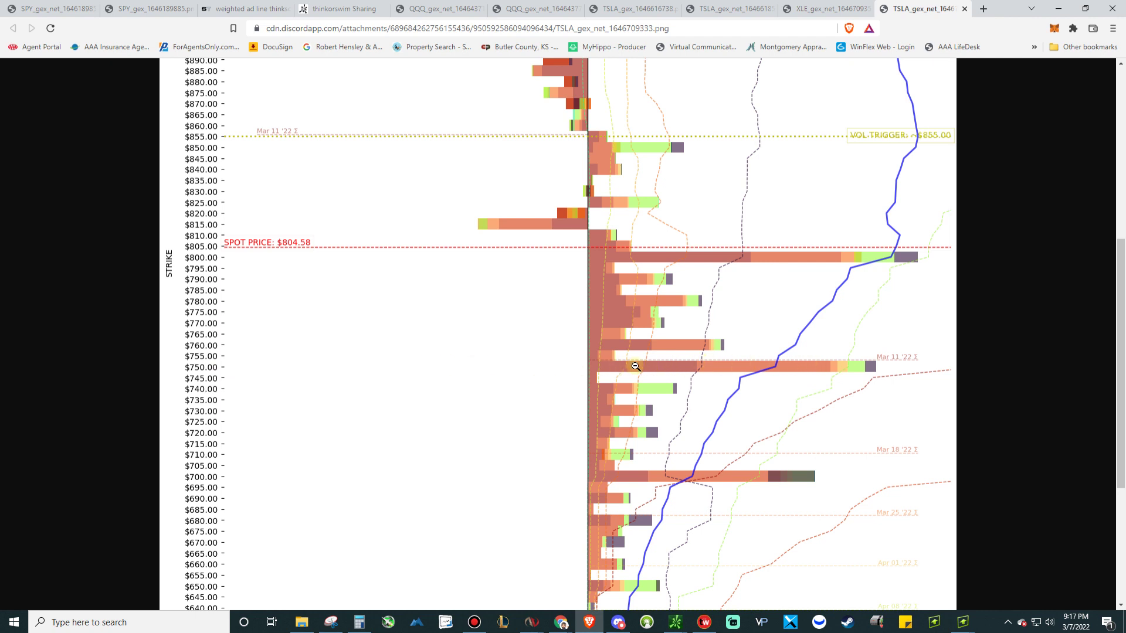
{"action": "scroll", "coordinate": [635, 366], "scroll_direction": "up", "scroll_amount": 12}
{"action": "scroll", "coordinate": [628, 360], "scroll_direction": "down", "scroll_amount": 16}
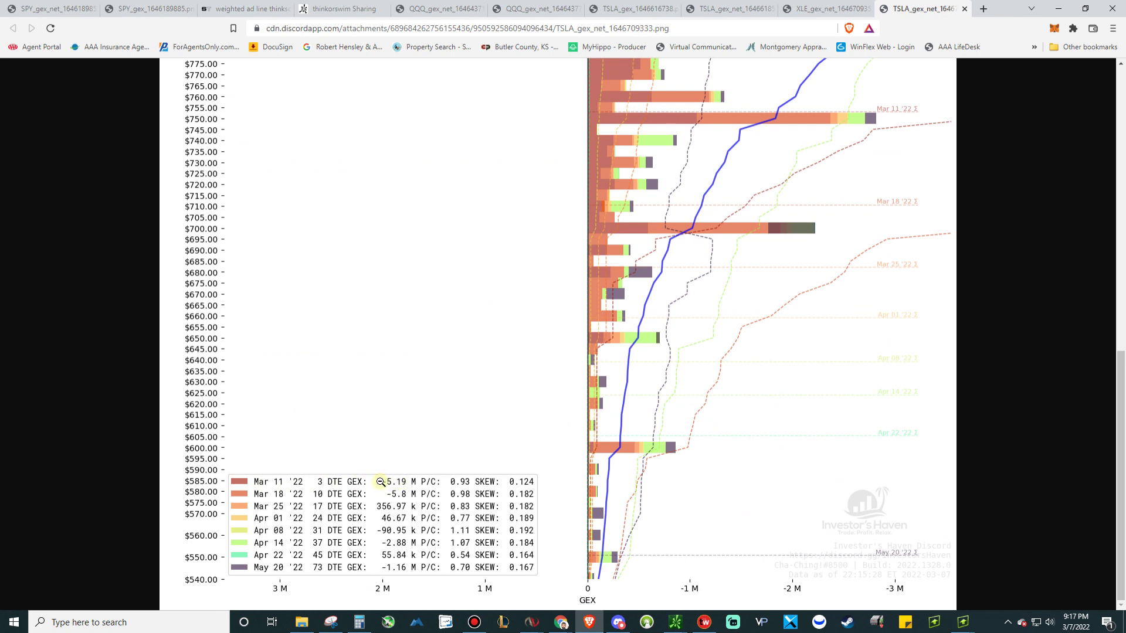
Step: Review the GEX strikes between 750 and 855, then switch back to the TradingView chart
{"action": "scroll", "coordinate": [410, 482], "scroll_direction": "up", "scroll_amount": 2}
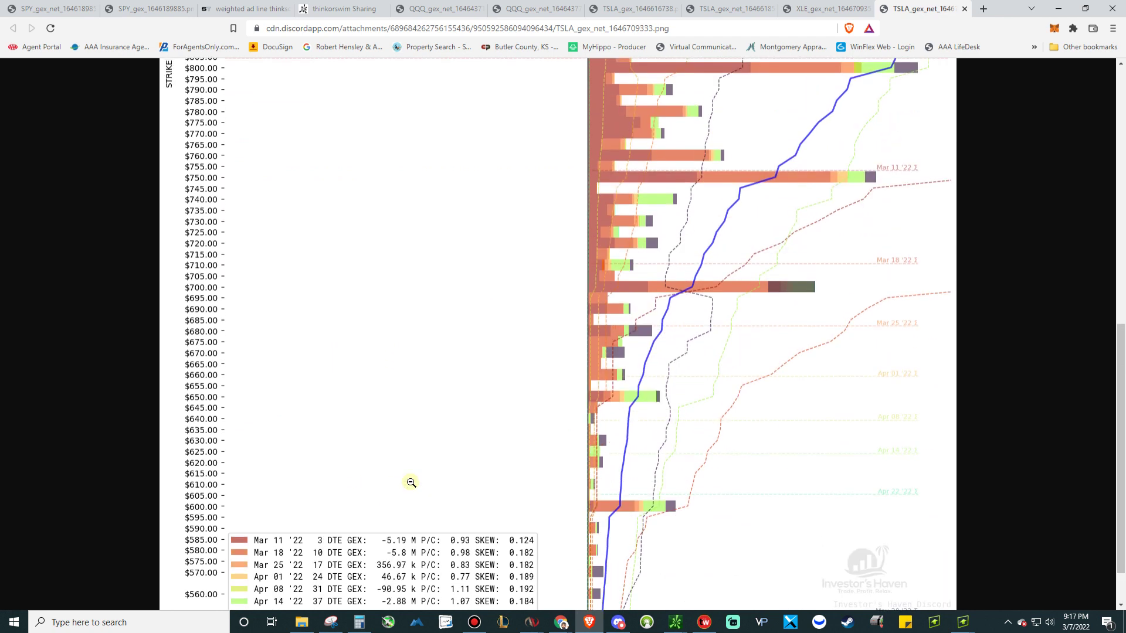
{"action": "scroll", "coordinate": [398, 482], "scroll_direction": "down", "scroll_amount": 2}
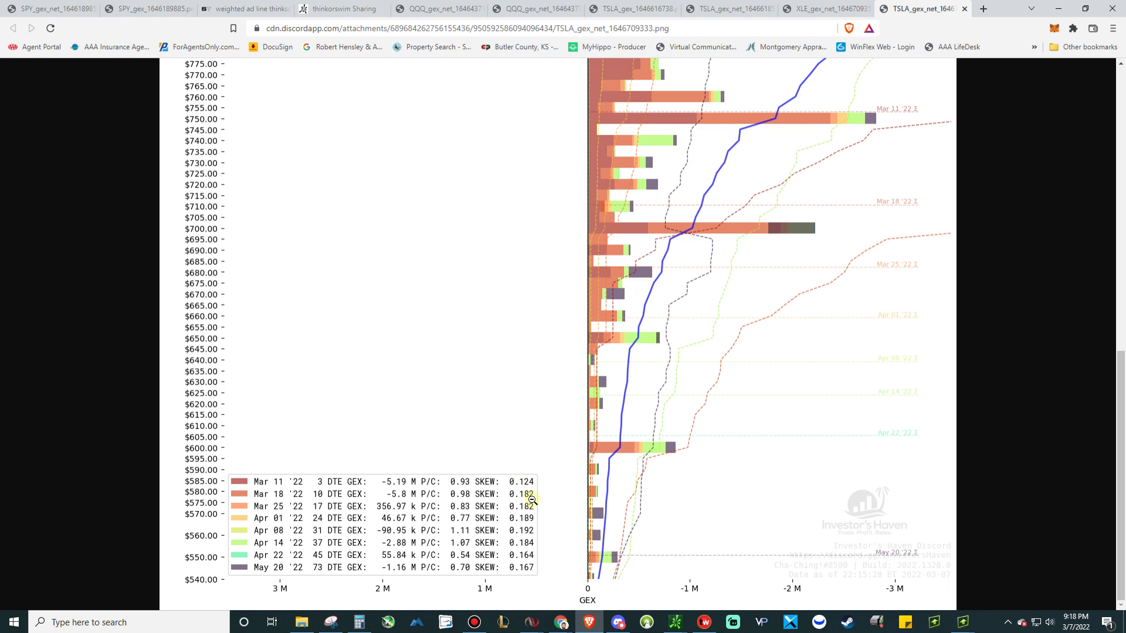
{"action": "scroll", "coordinate": [549, 509], "scroll_direction": "up", "scroll_amount": 1}
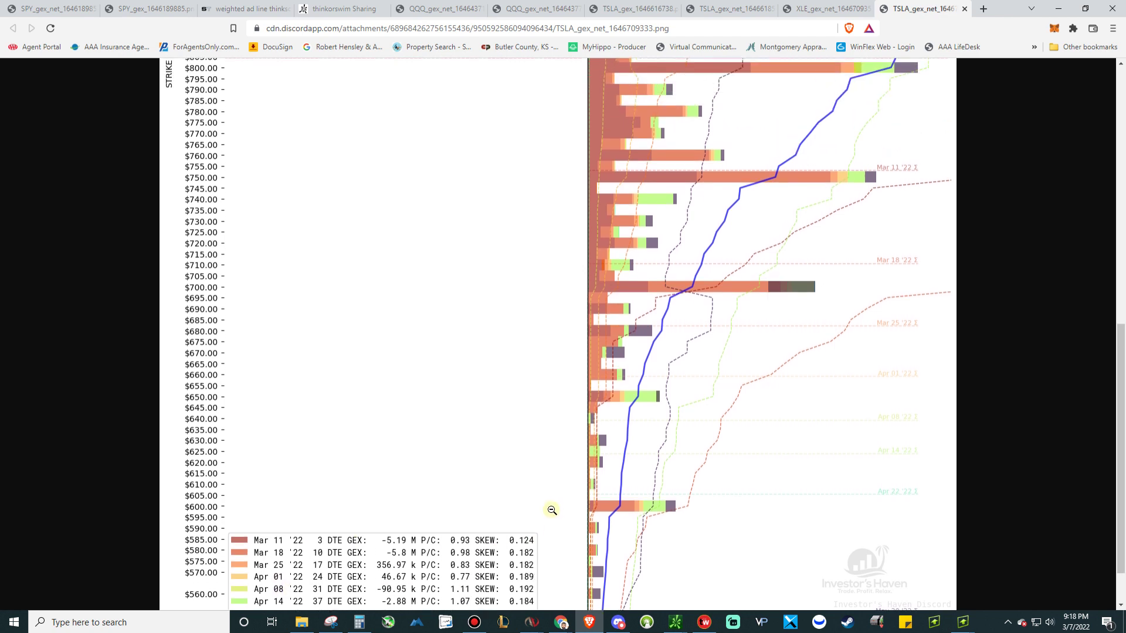
{"action": "scroll", "coordinate": [548, 509], "scroll_direction": "down", "scroll_amount": 1}
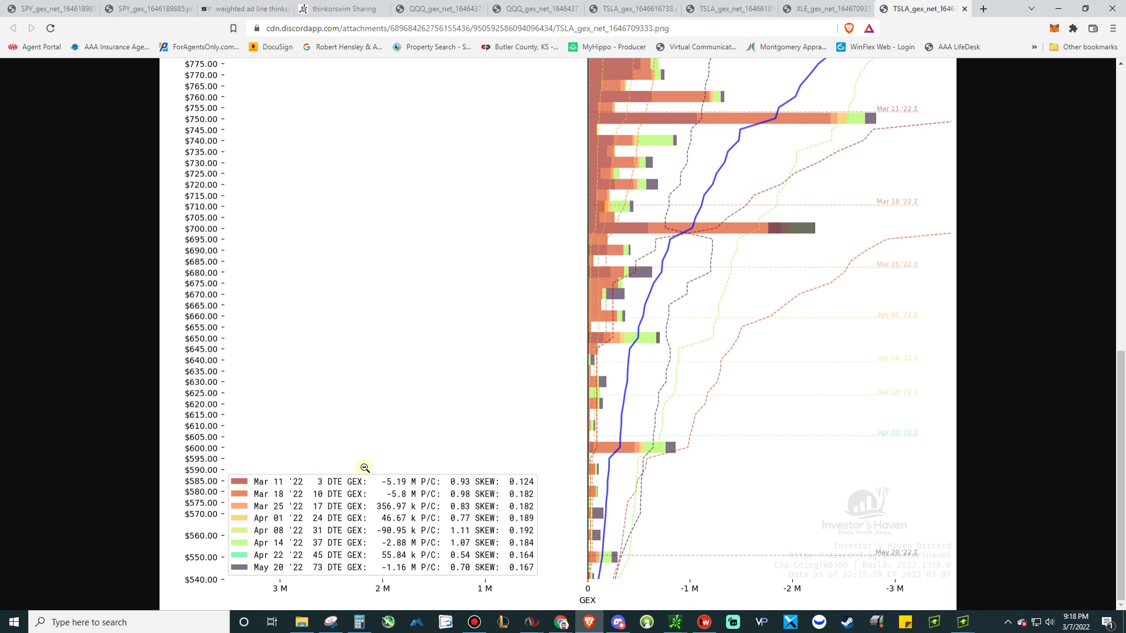
{"action": "scroll", "coordinate": [410, 463], "scroll_direction": "up", "scroll_amount": 3}
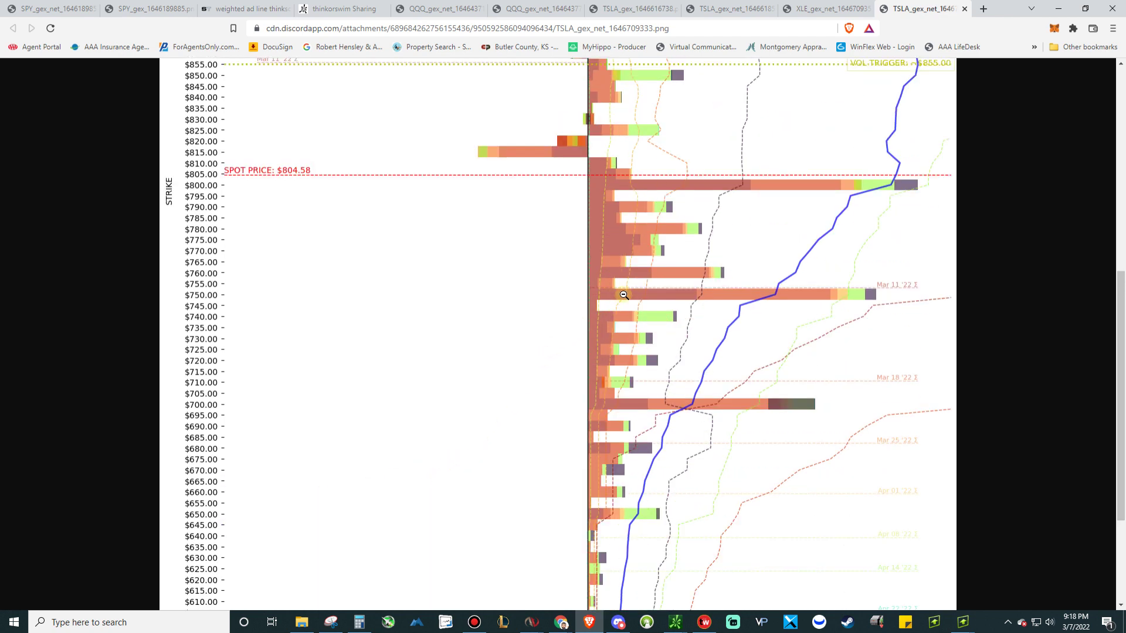
{"action": "scroll", "coordinate": [626, 316], "scroll_direction": "up", "scroll_amount": 1}
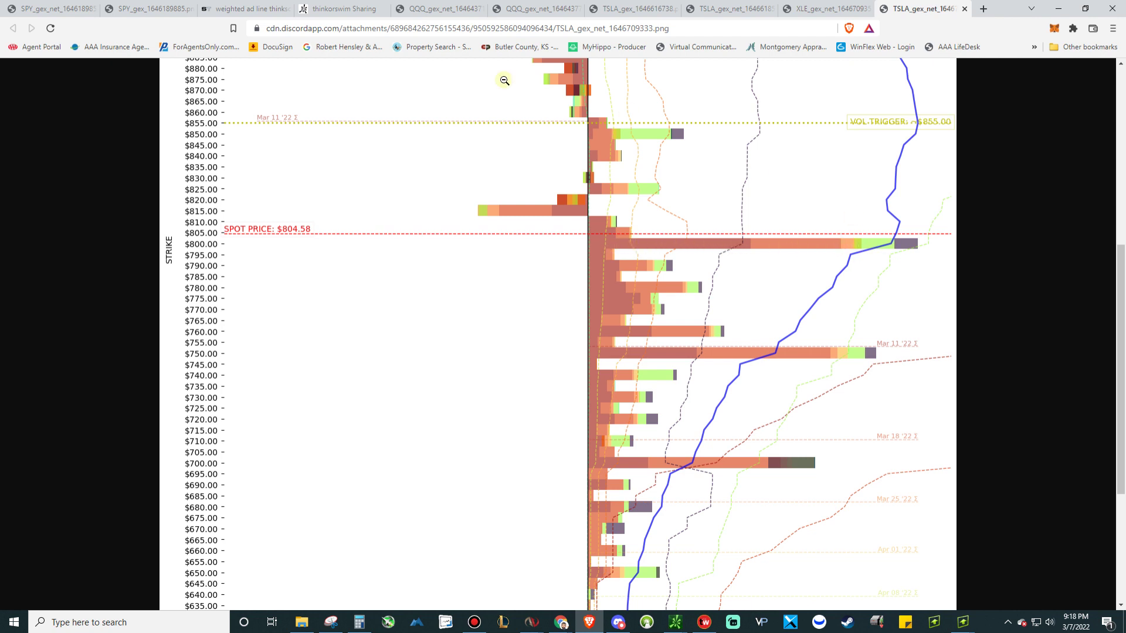
{"action": "key", "text": "alt+Tab"}
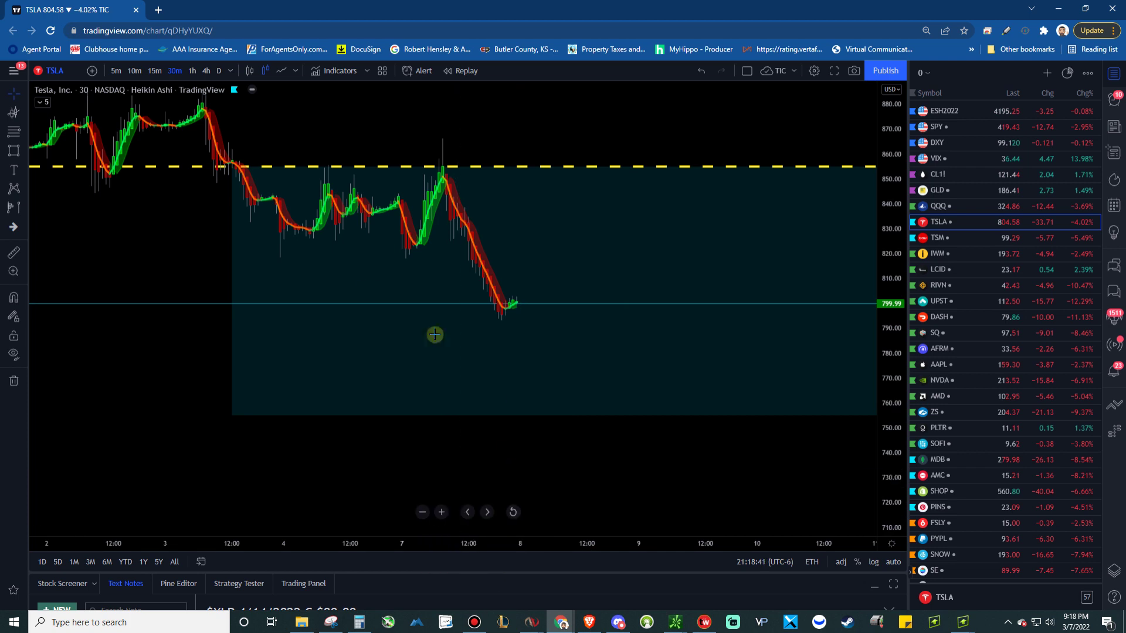
Step: Draw a horizontal line on the TSLA chart and set its price to exactly 750
{"action": "left_click", "coordinate": [13, 590]}
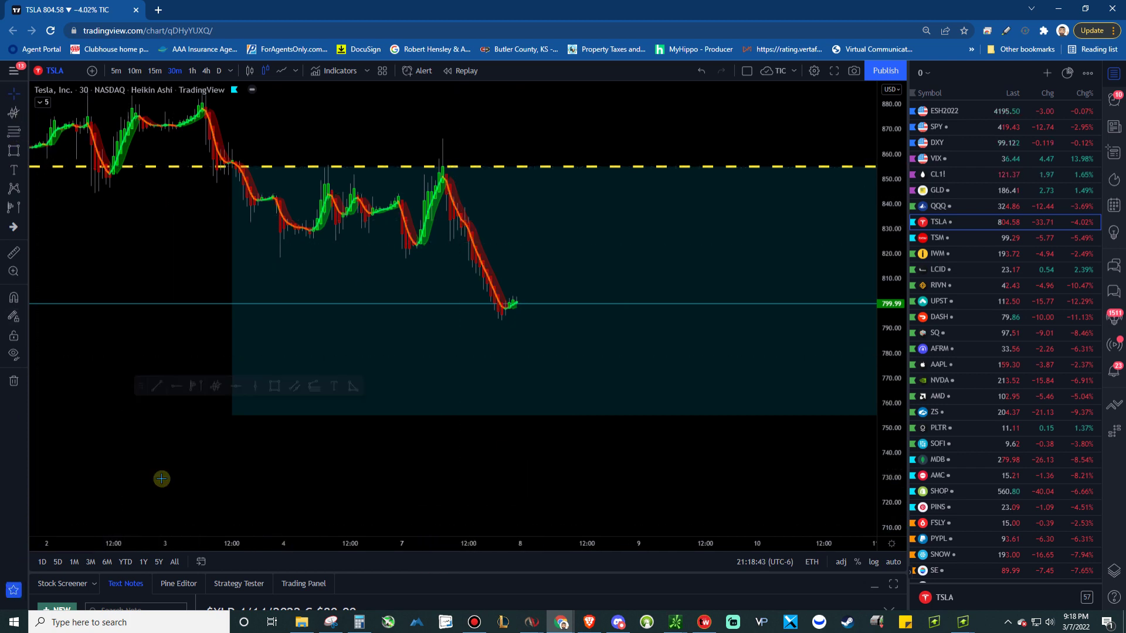
{"action": "left_click", "coordinate": [239, 388]}
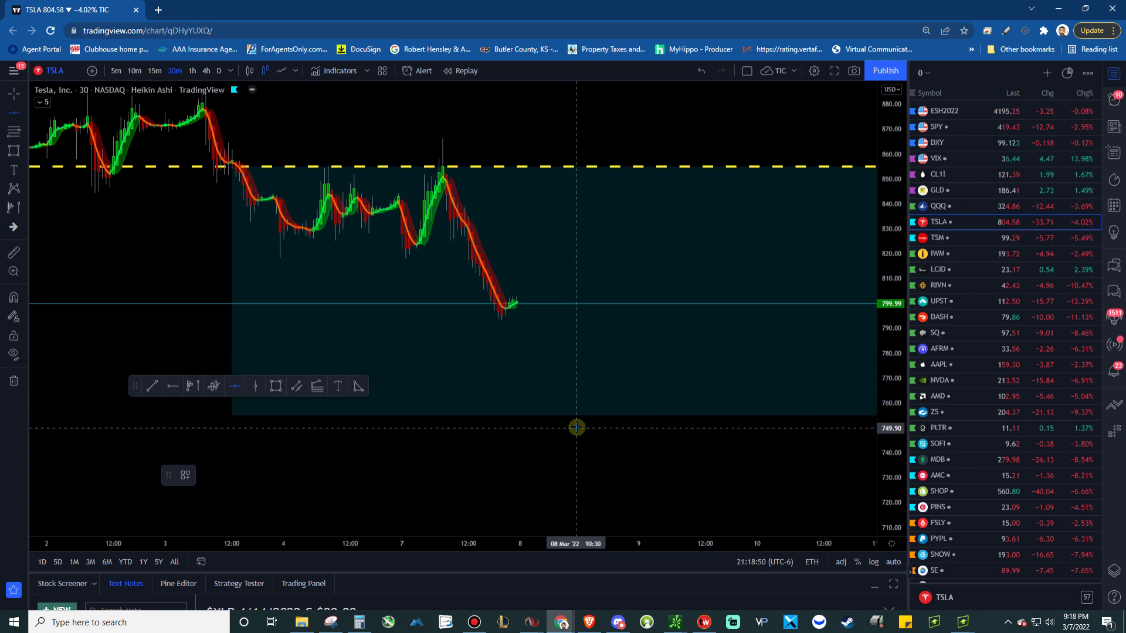
{"action": "left_click", "coordinate": [577, 428]}
{"action": "double_click", "coordinate": [577, 427]}
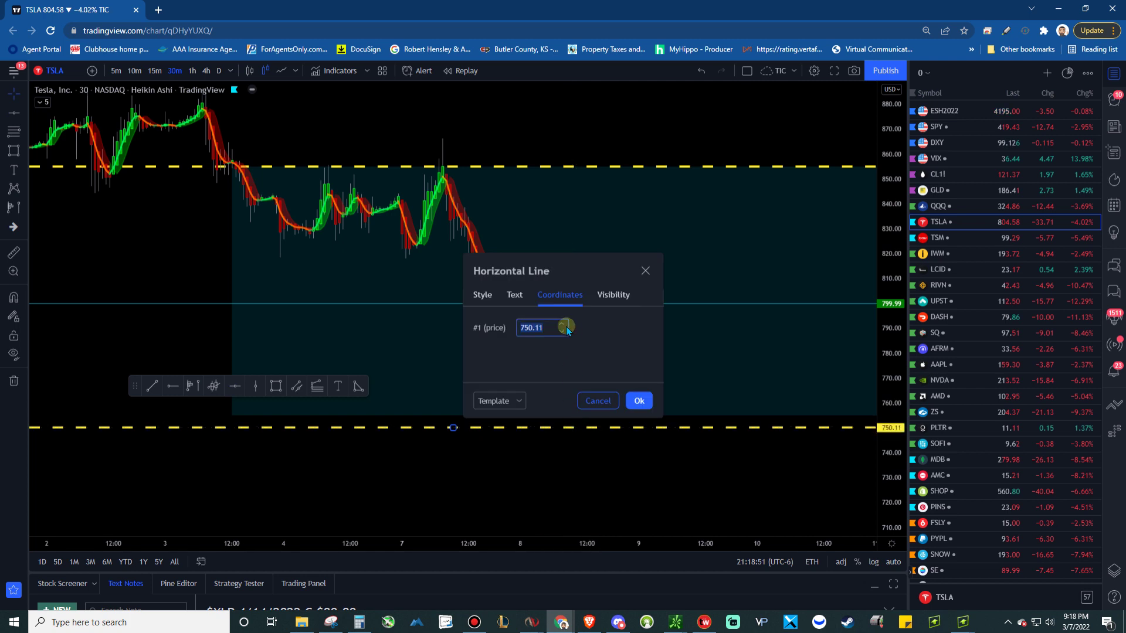
{"action": "type", "text": "750"}
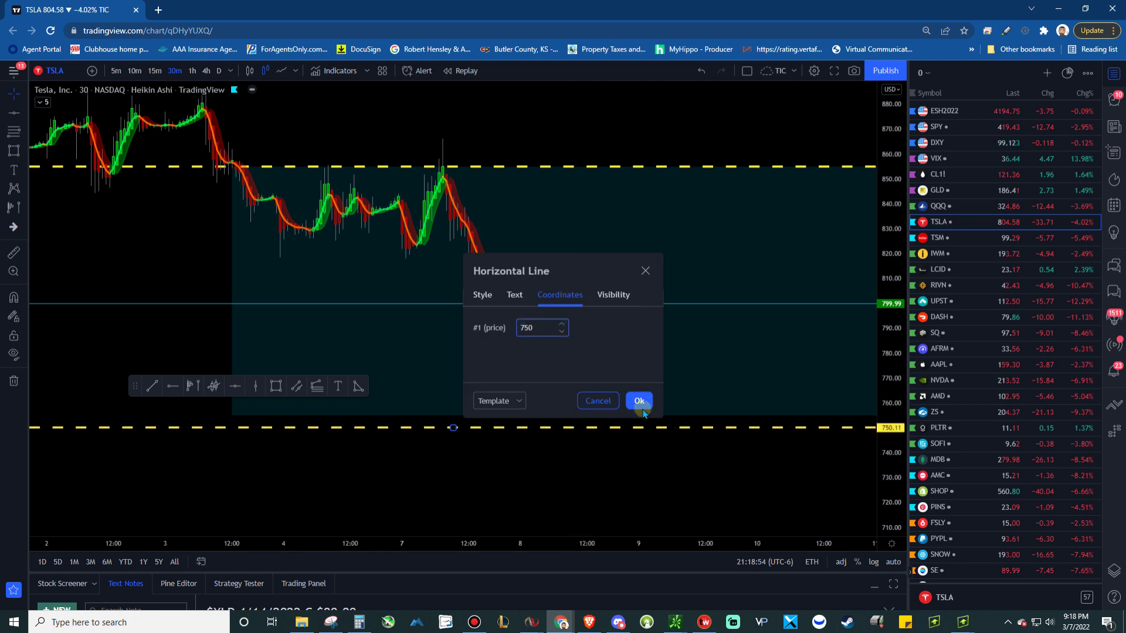
{"action": "left_click", "coordinate": [639, 401]}
Step: Restyle the 750 line to 1px solid teal and move the favourite tools bar aside
{"action": "left_click", "coordinate": [234, 475]}
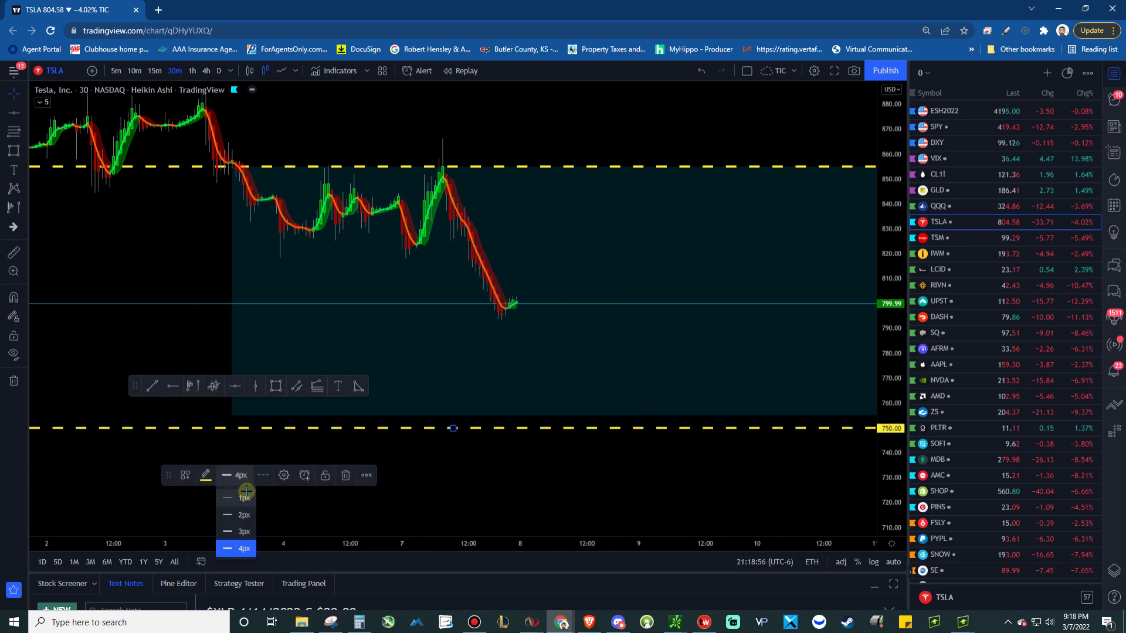
{"action": "left_click", "coordinate": [247, 497]}
{"action": "left_click", "coordinate": [263, 475]}
{"action": "left_click", "coordinate": [276, 497]}
{"action": "left_click", "coordinate": [205, 475]}
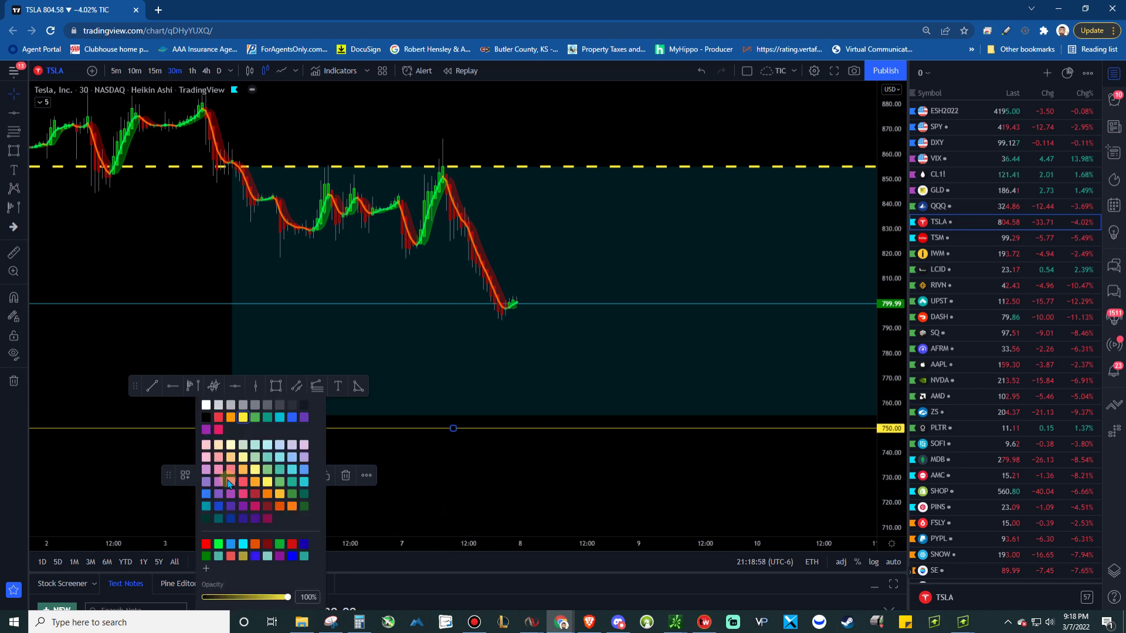
{"action": "left_click", "coordinate": [280, 419]}
{"action": "left_click_drag", "start_coordinate": [501, 473], "coordinate": [570, 385]}
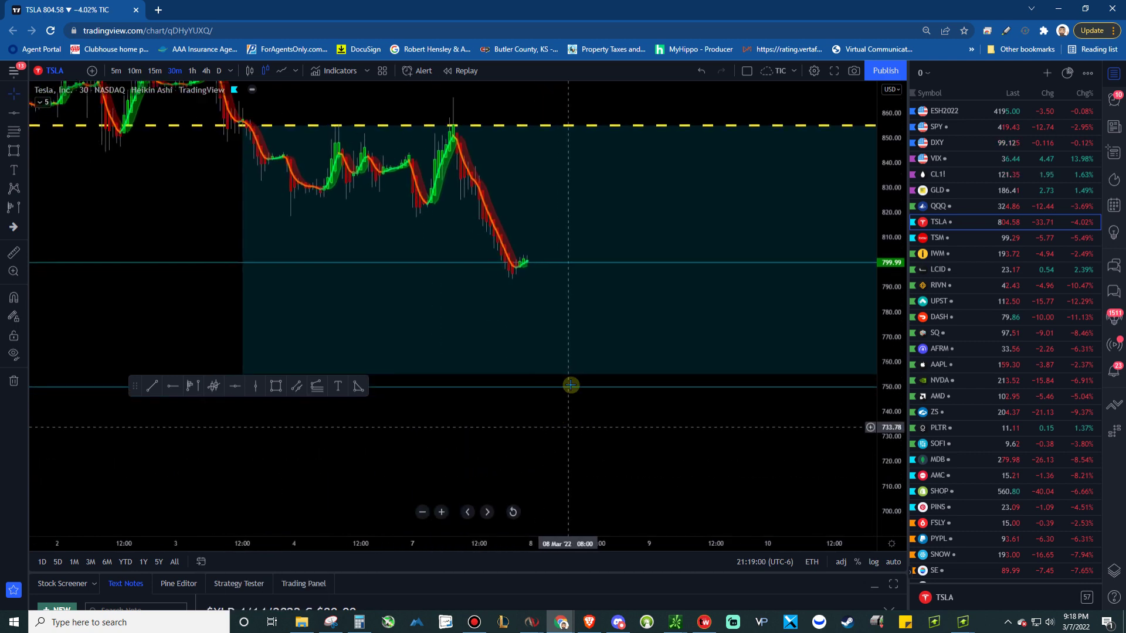
{"action": "left_click_drag", "start_coordinate": [575, 447], "coordinate": [568, 459]}
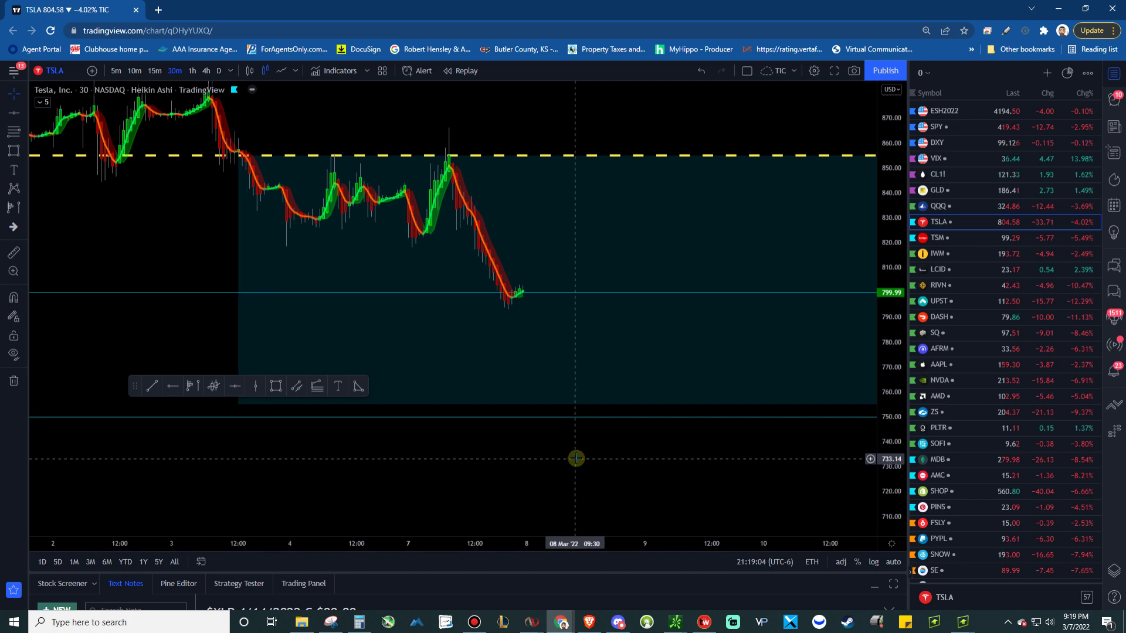
{"action": "left_click_drag", "start_coordinate": [136, 386], "coordinate": [91, 460]}
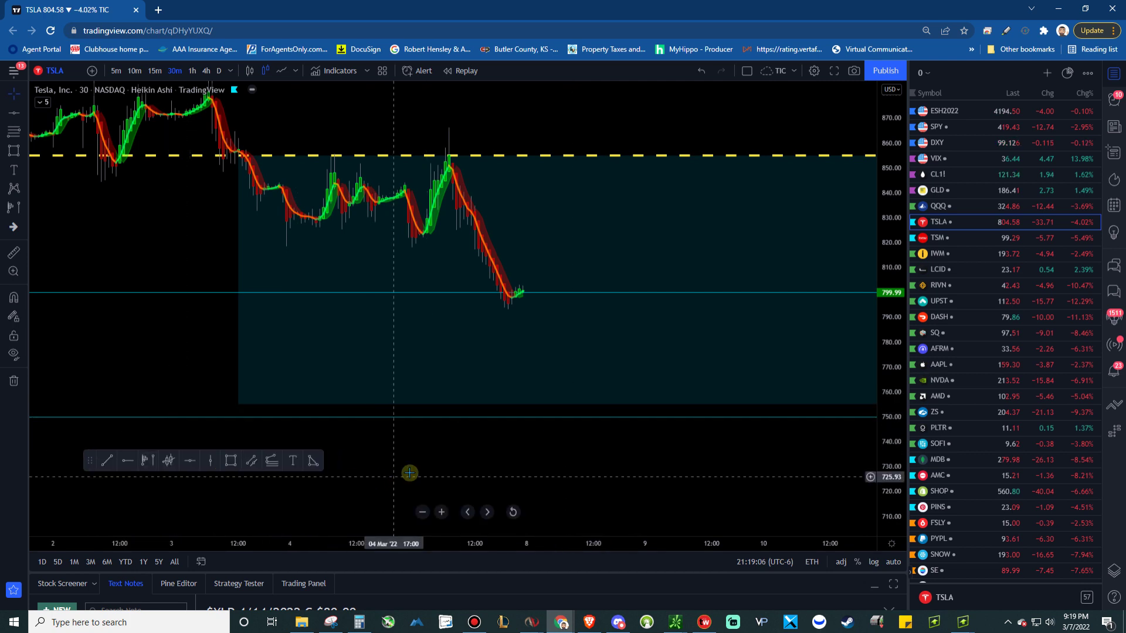
{"action": "scroll", "coordinate": [429, 457], "scroll_direction": "right", "scroll_amount": 1}
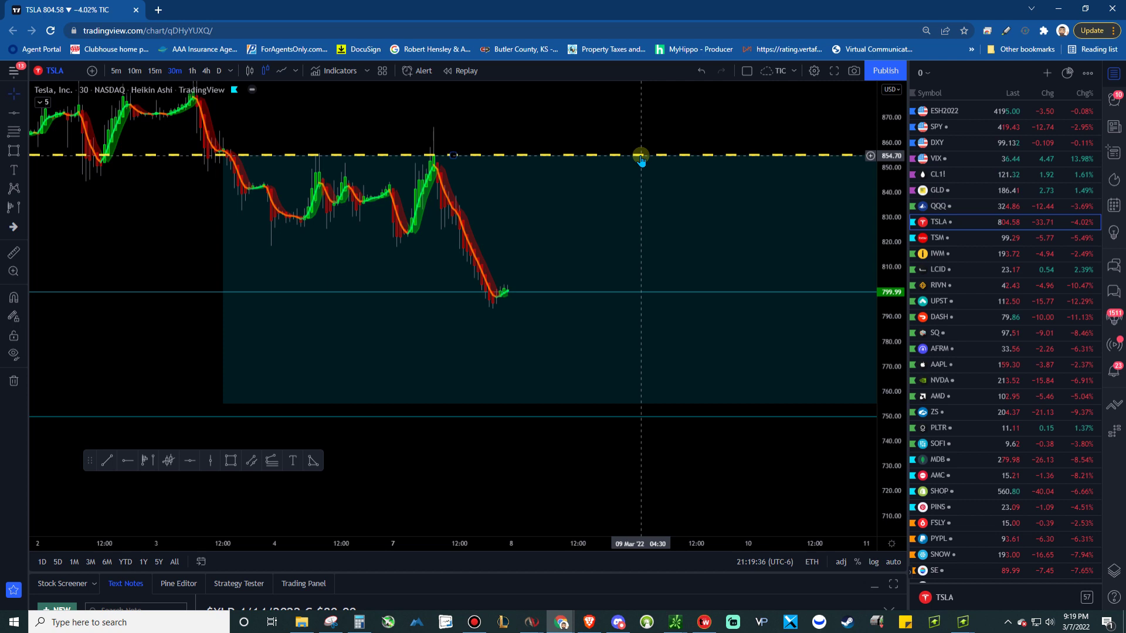
Step: Bring Brave forward to view the TSLA GEX strike image again
{"action": "left_click", "coordinate": [589, 626]}
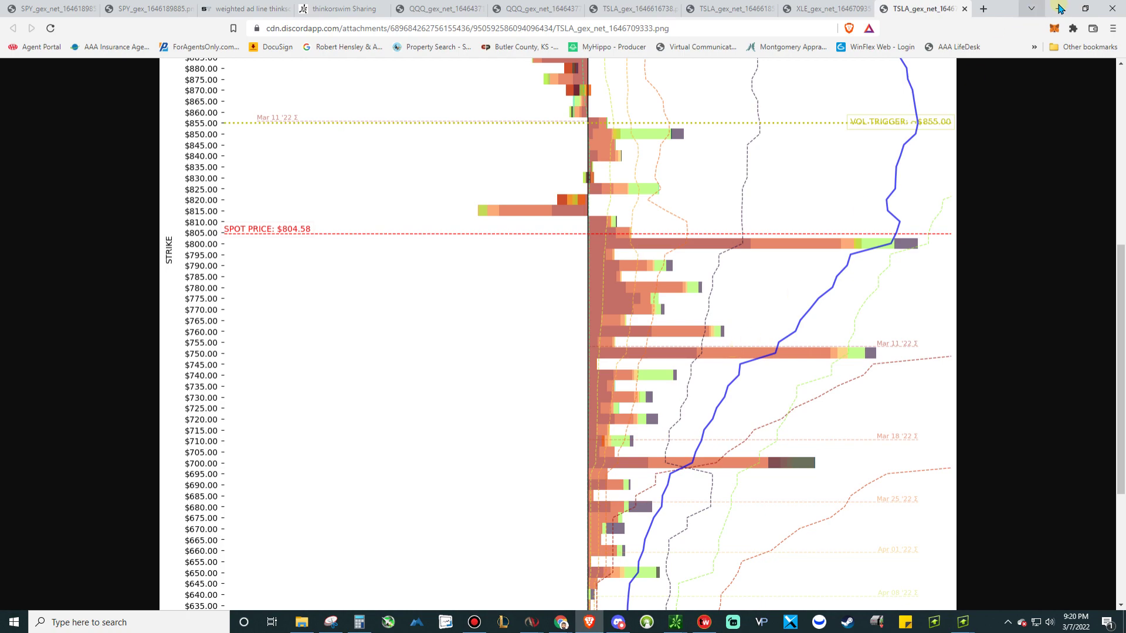
Step: Switch back to the TradingView TSLA 30-minute chart with Alt+Tab
{"action": "key", "text": "alt+Tab"}
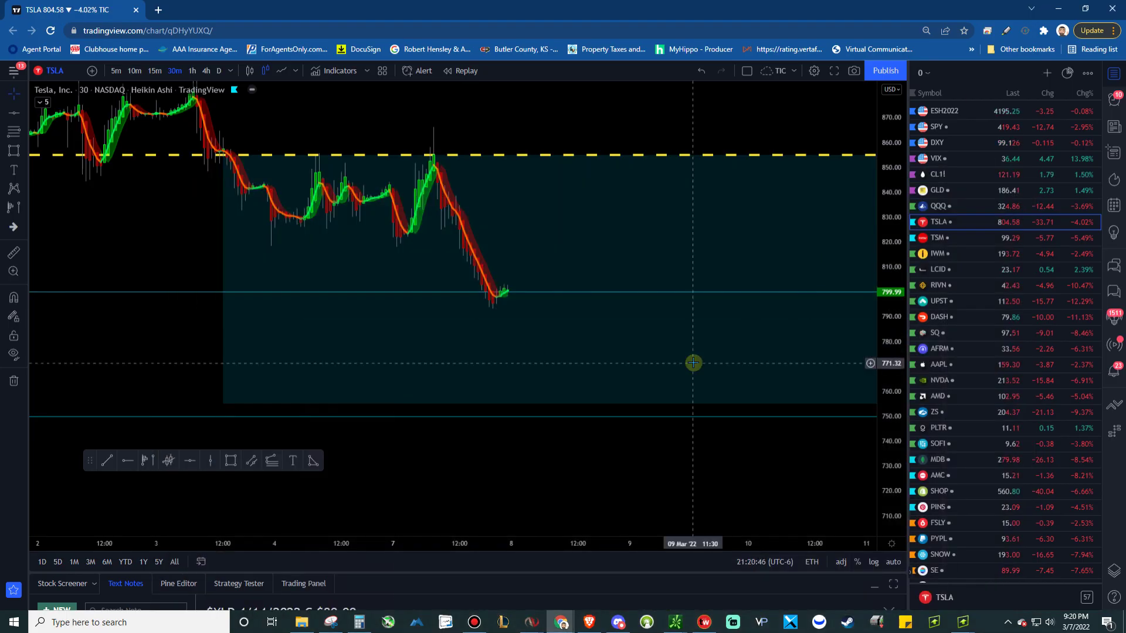